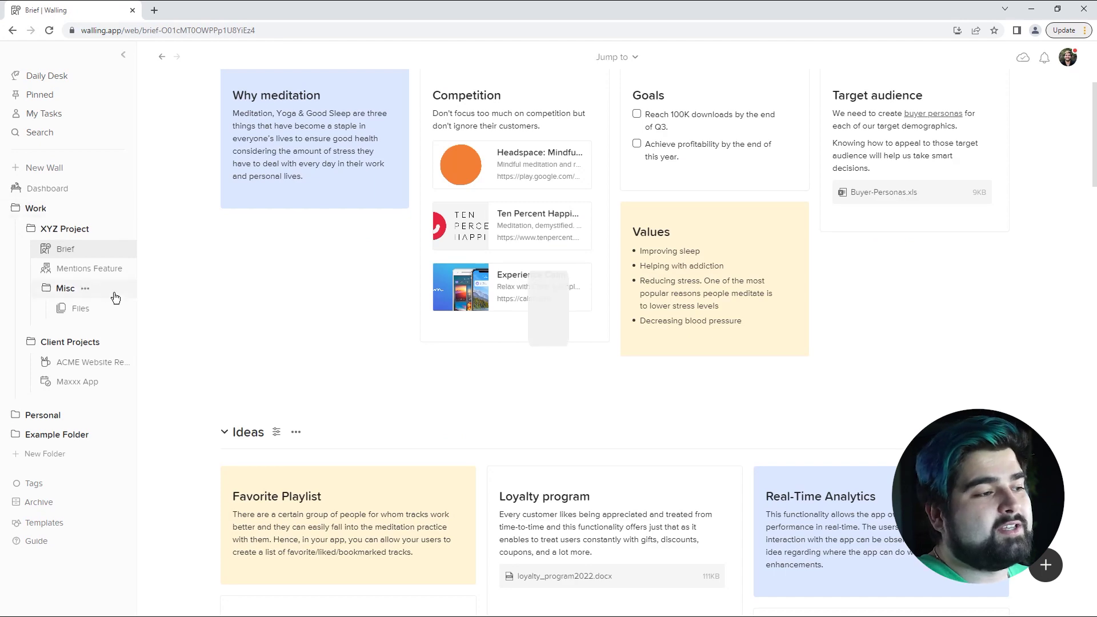
# - Jump to the Ideas section and move Notes & Goals above Ideas in the section order
pyautogui.scroll(1, 142, 296)
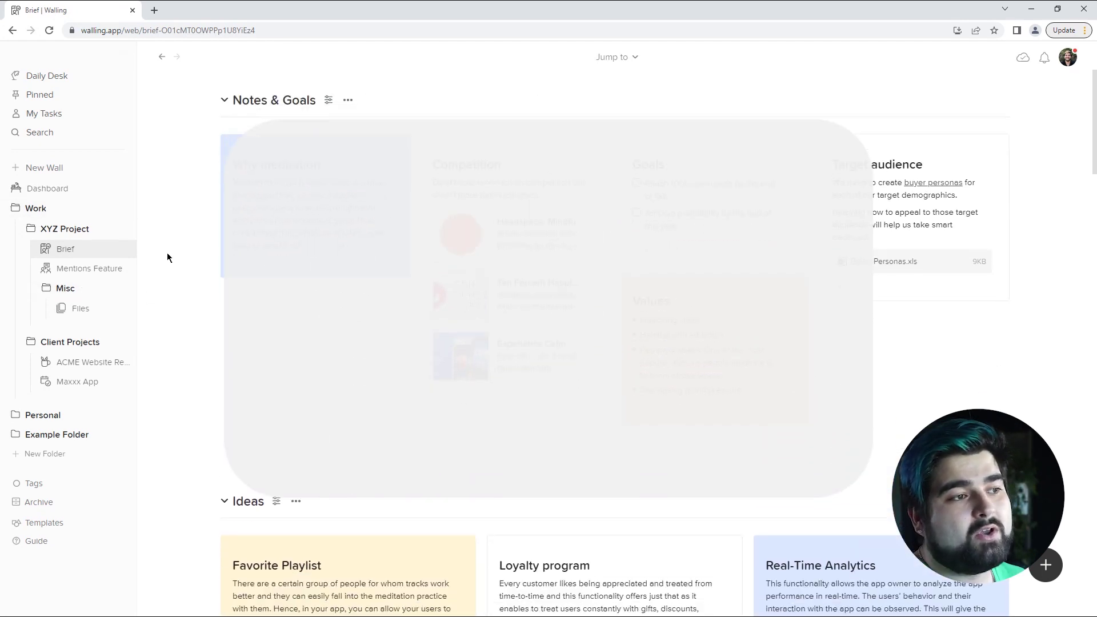
pyautogui.scroll(-10, 167, 258)
pyautogui.scroll(-20, 167, 257)
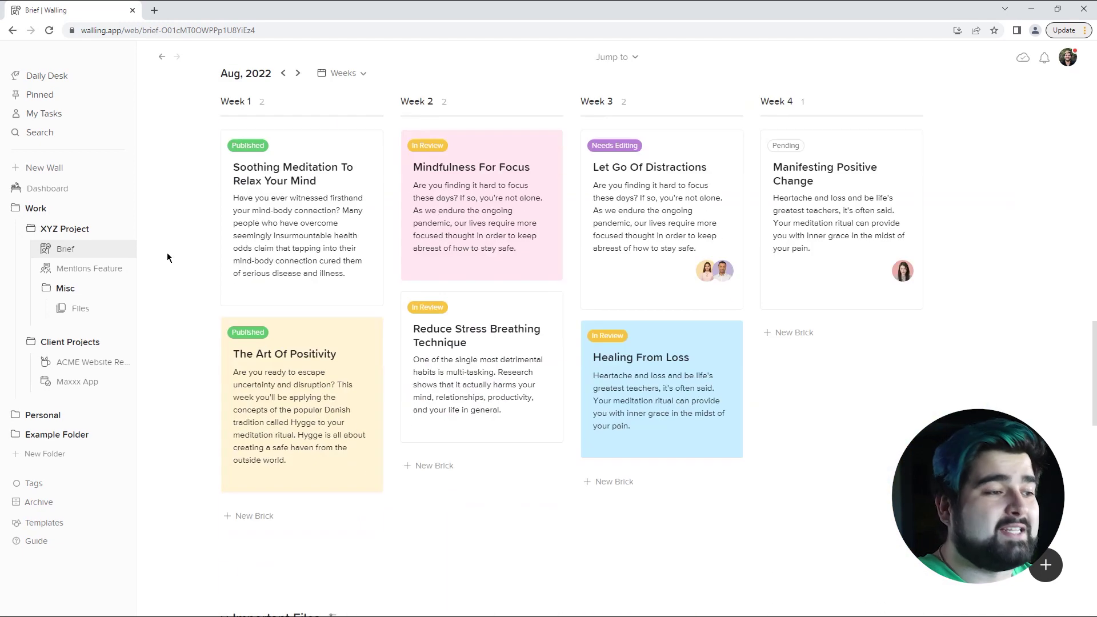
pyautogui.scroll(-10, 181, 276)
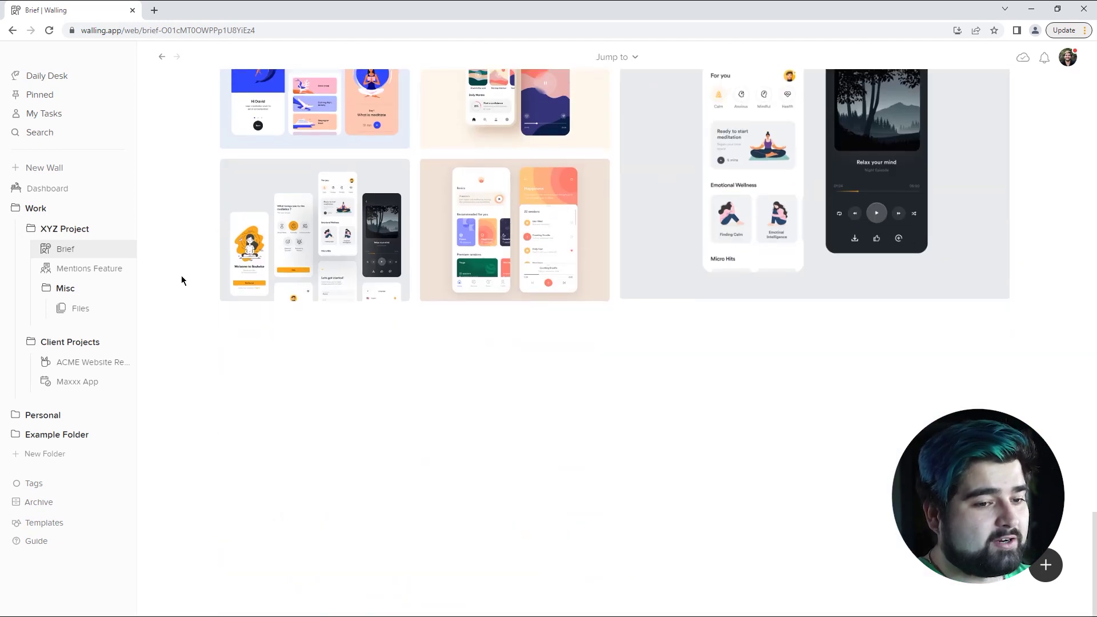
pyautogui.scroll(2, 184, 276)
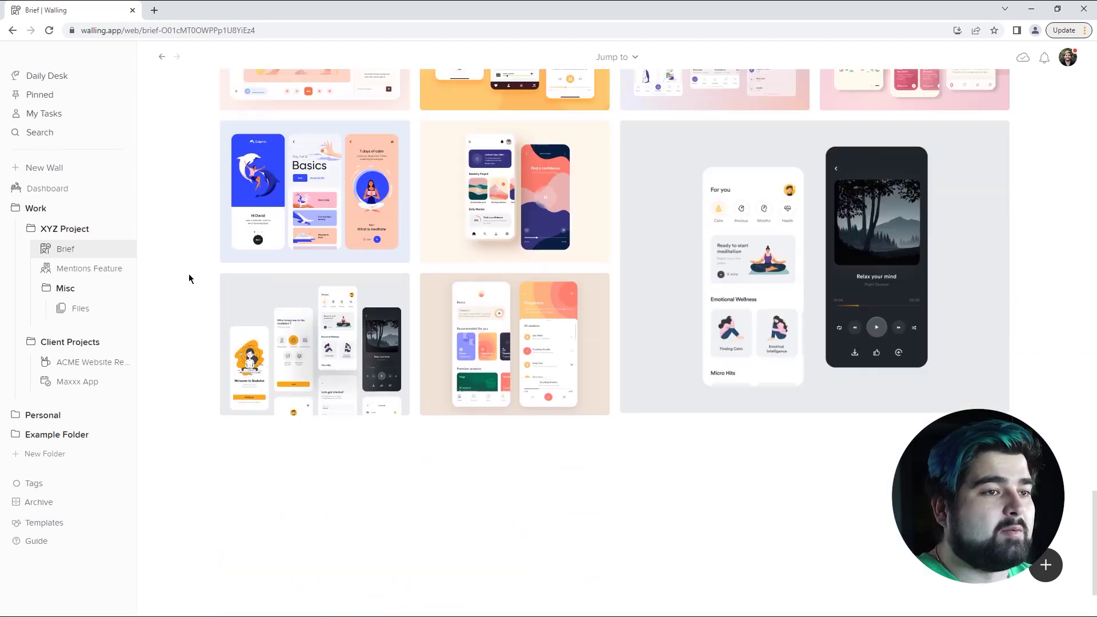
pyautogui.click(635, 57)
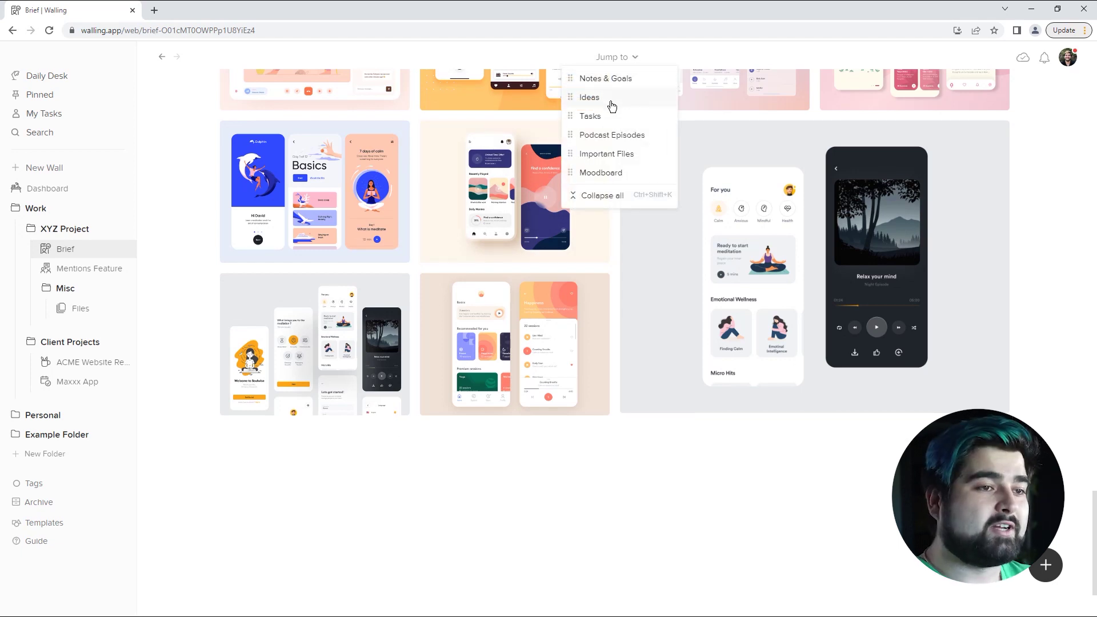
pyautogui.click(589, 97)
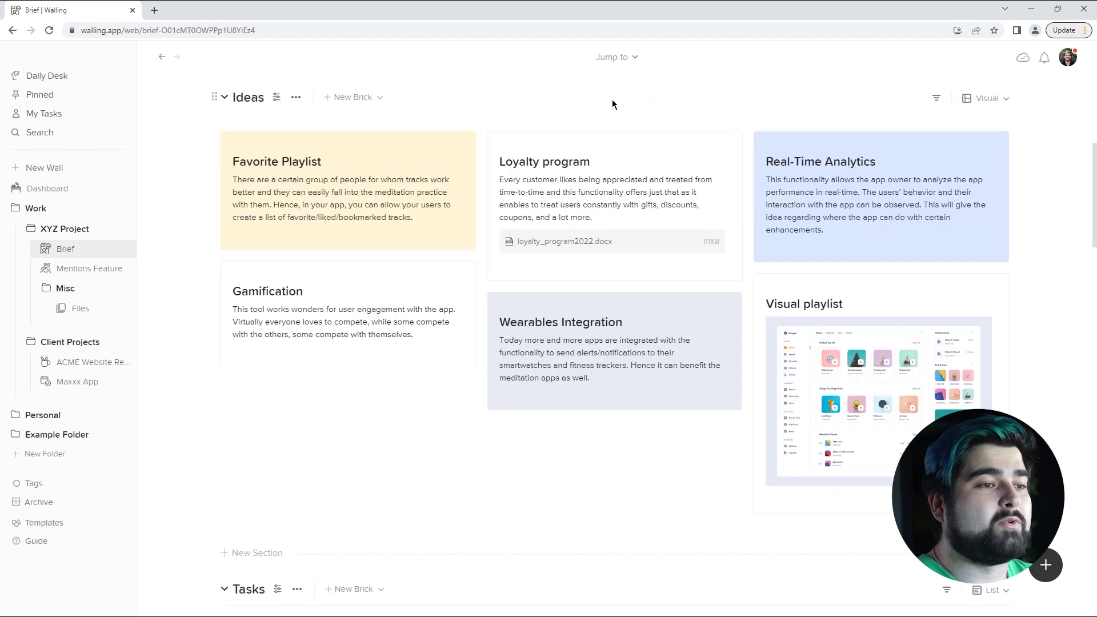
pyautogui.click(623, 57)
pyautogui.moveTo(608, 93); pyautogui.dragTo(629, 60)
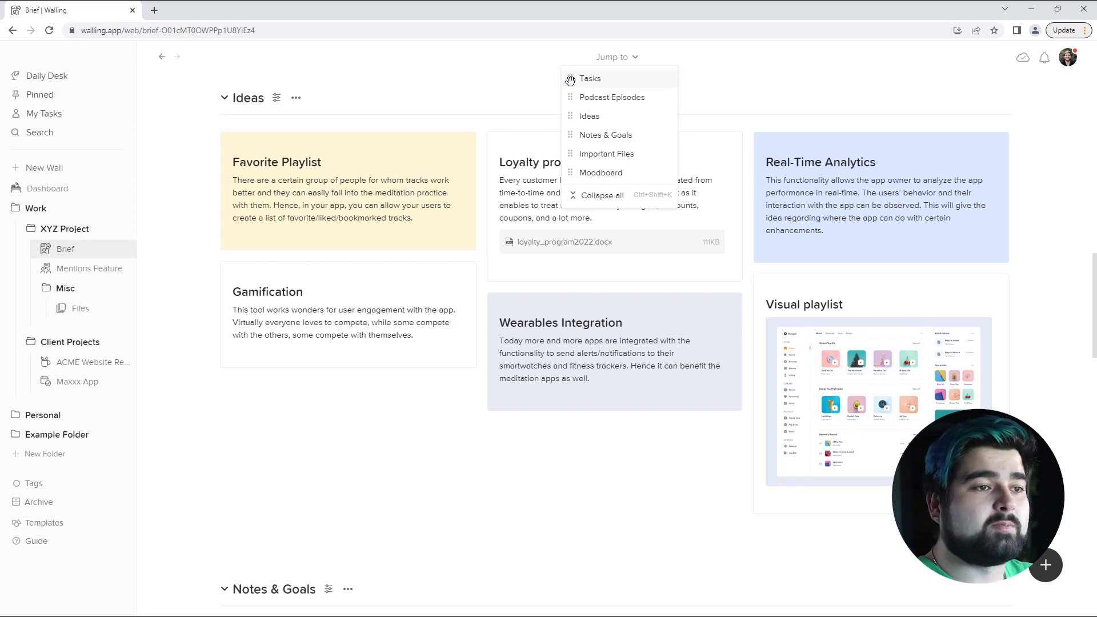
pyautogui.moveTo(569, 80)
pyautogui.mouseDown()
pyautogui.moveTo(571, 132)
pyautogui.moveTo(571, 96)
pyautogui.mouseUp()
pyautogui.click(624, 63)
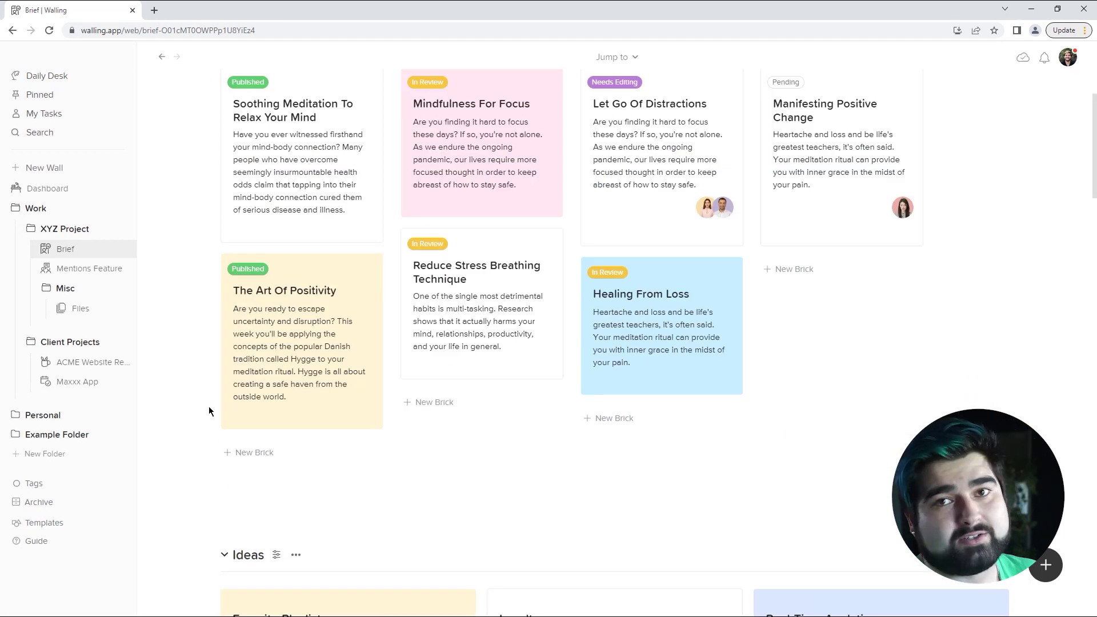
# - Collapse every section of the Brief wall
pyautogui.scroll(5, 209, 410)
pyautogui.click(616, 57)
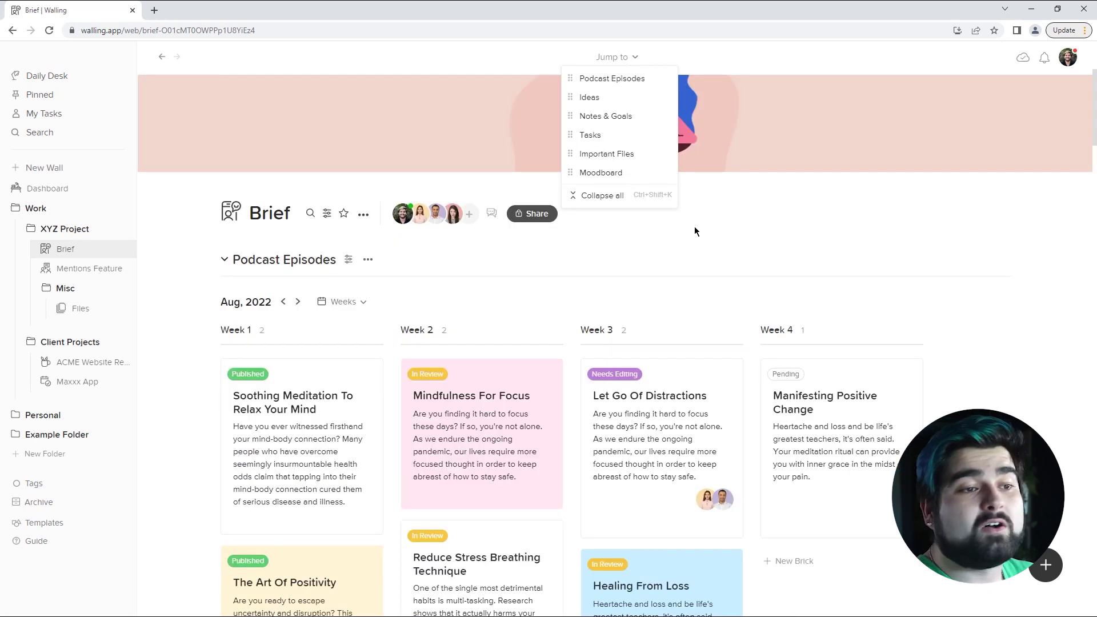
pyautogui.click(602, 195)
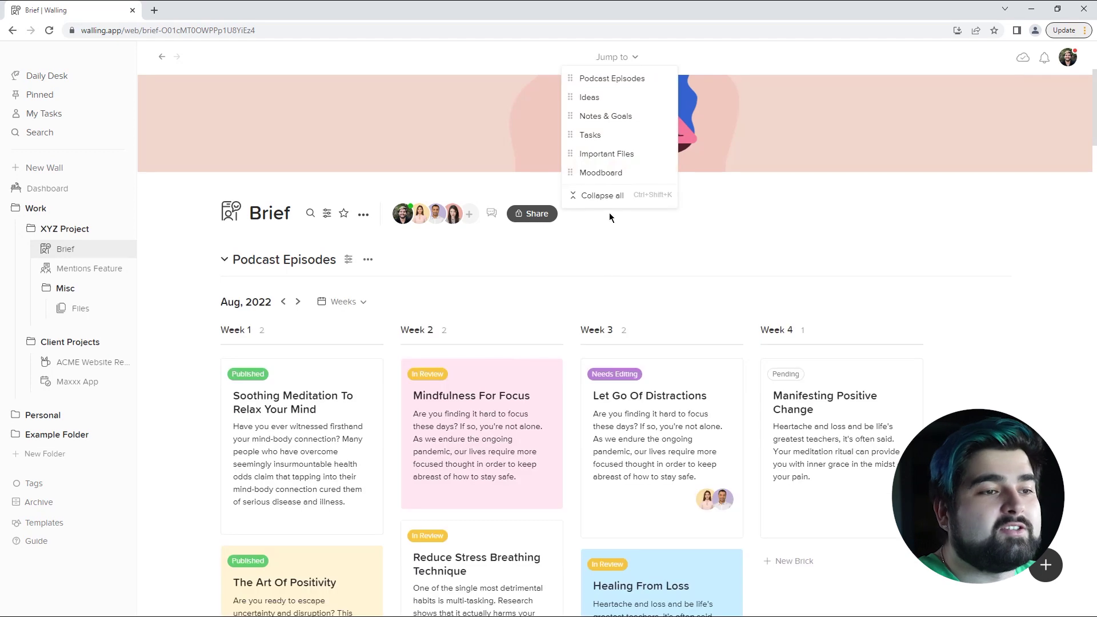
pyautogui.click(652, 201)
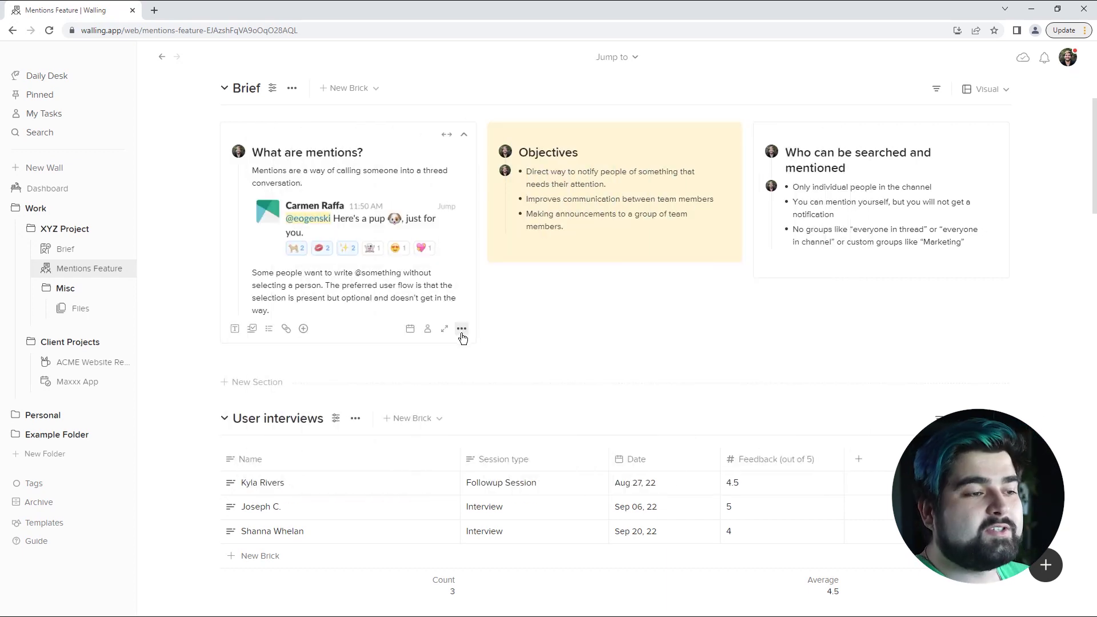
pyautogui.click(462, 329)
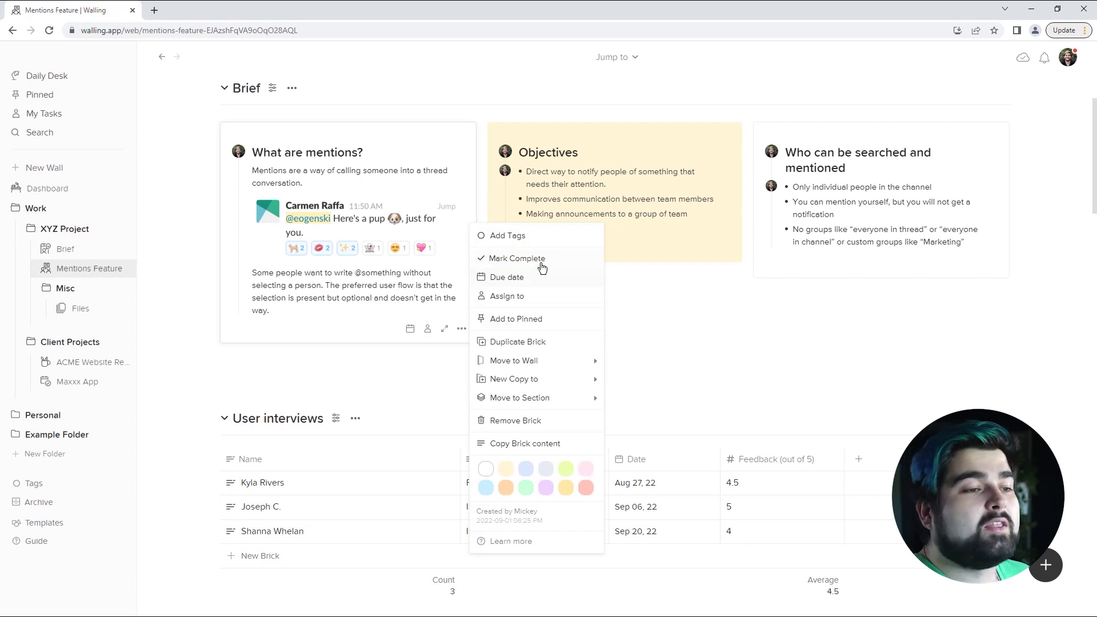
pyautogui.click(417, 383)
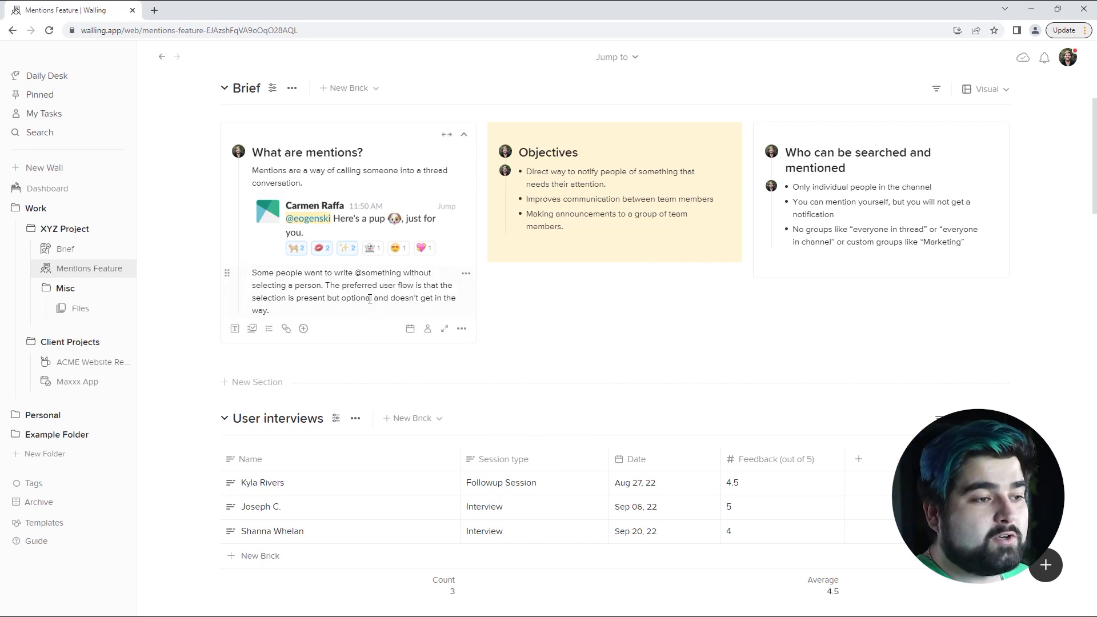
pyautogui.click(466, 274)
# - Comment 'Hello!' on the What are mentions? paragraph
pyautogui.click(503, 205)
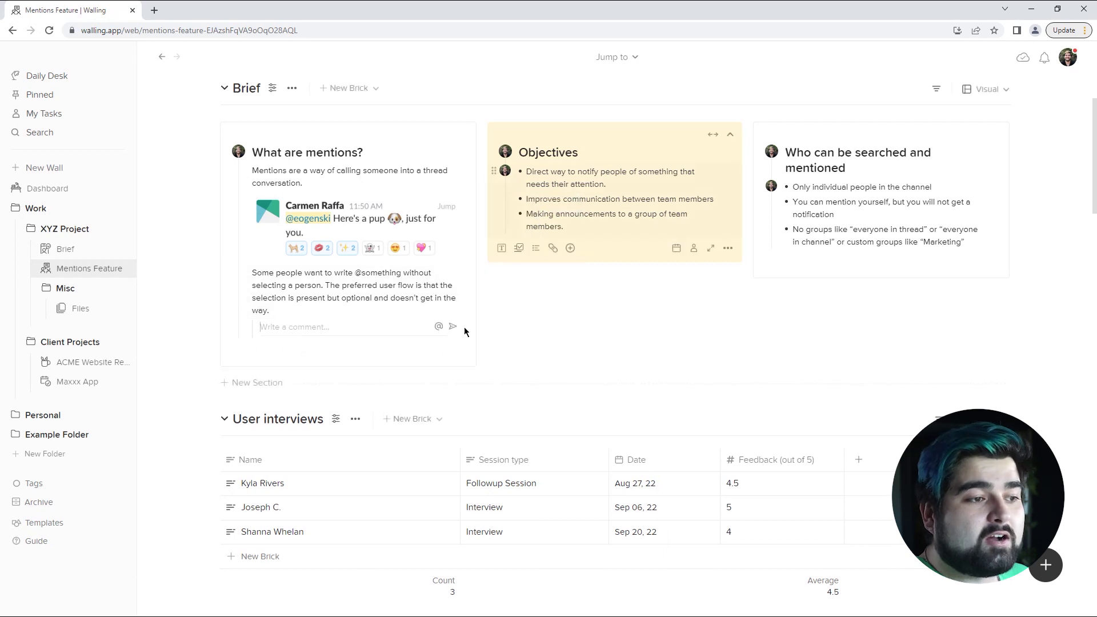
pyautogui.write('Hello')
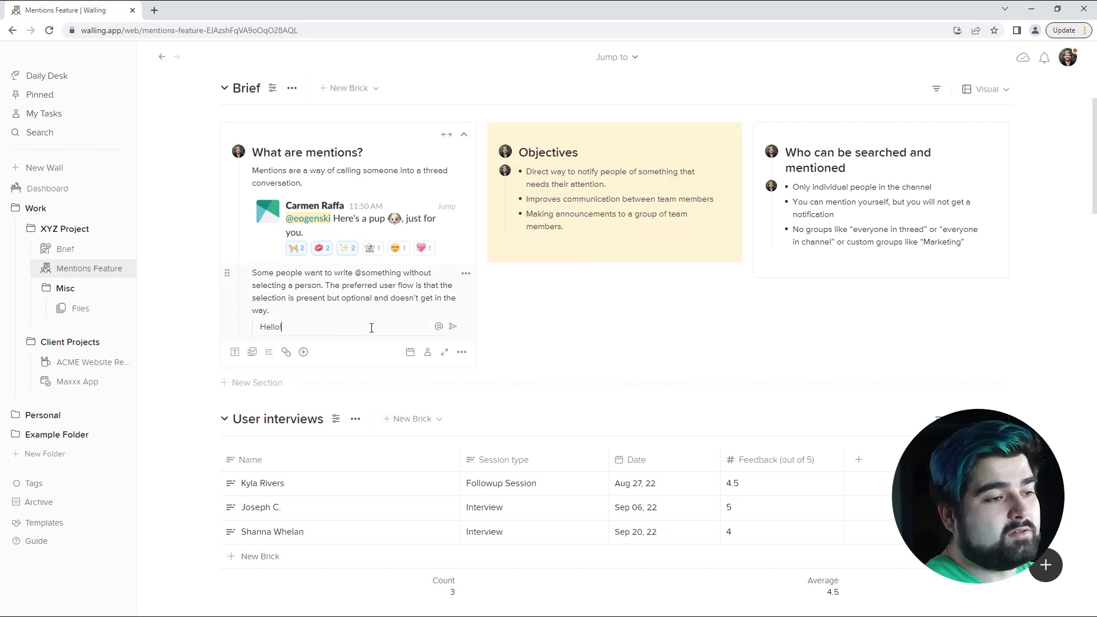
pyautogui.press('Return')
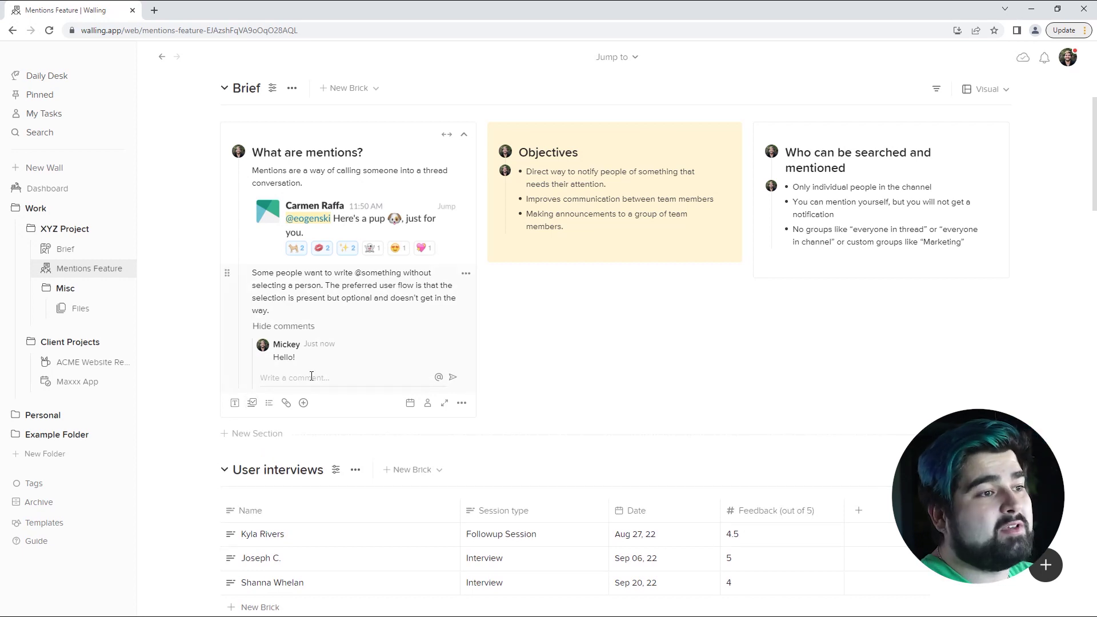
# - Post a comment mentioning a teammate with 'take a look at this!'
pyautogui.write('@art')
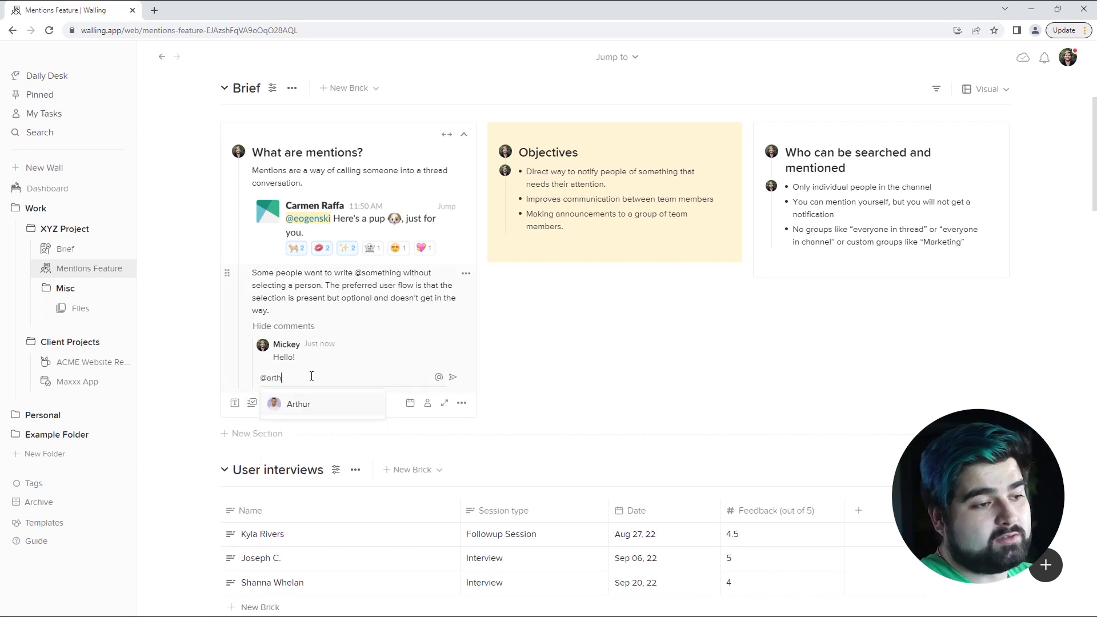
pyautogui.write('h')
pyautogui.press('Return')
pyautogui.write('take a look a')
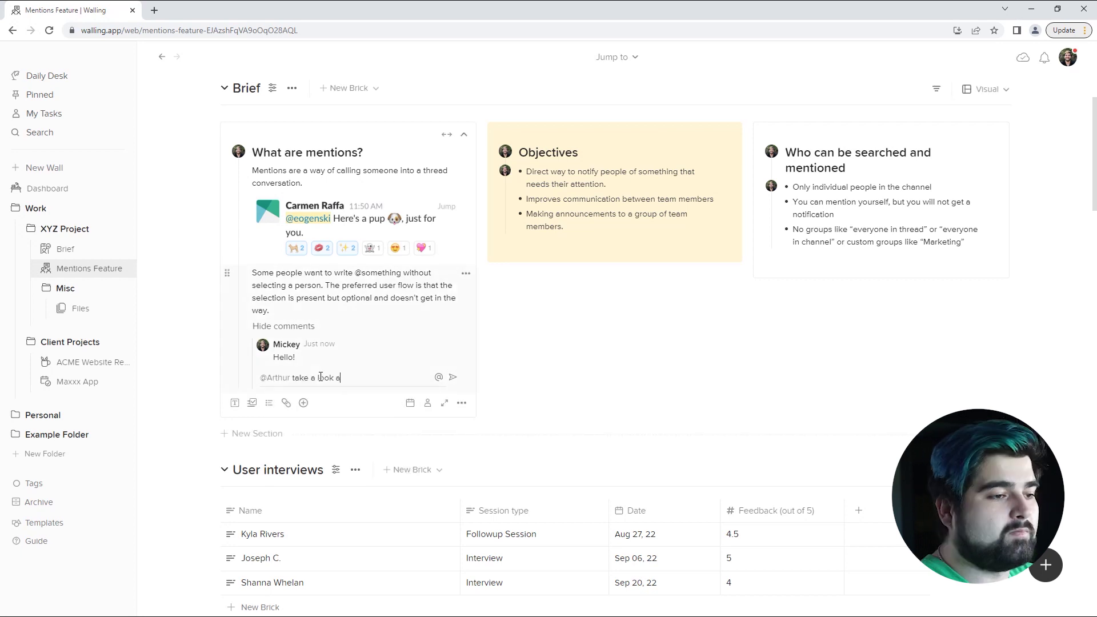
pyautogui.write('t this!')
pyautogui.press('Return')
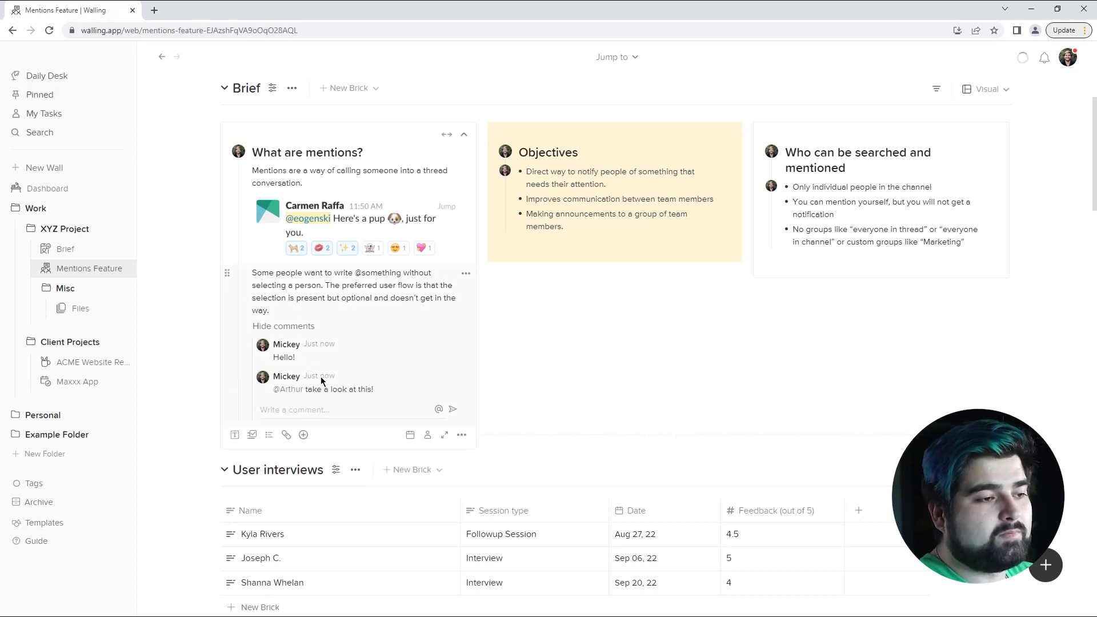
# - Collapse the comment thread and return to the Dashboard wall
pyautogui.scroll(1, 516, 392)
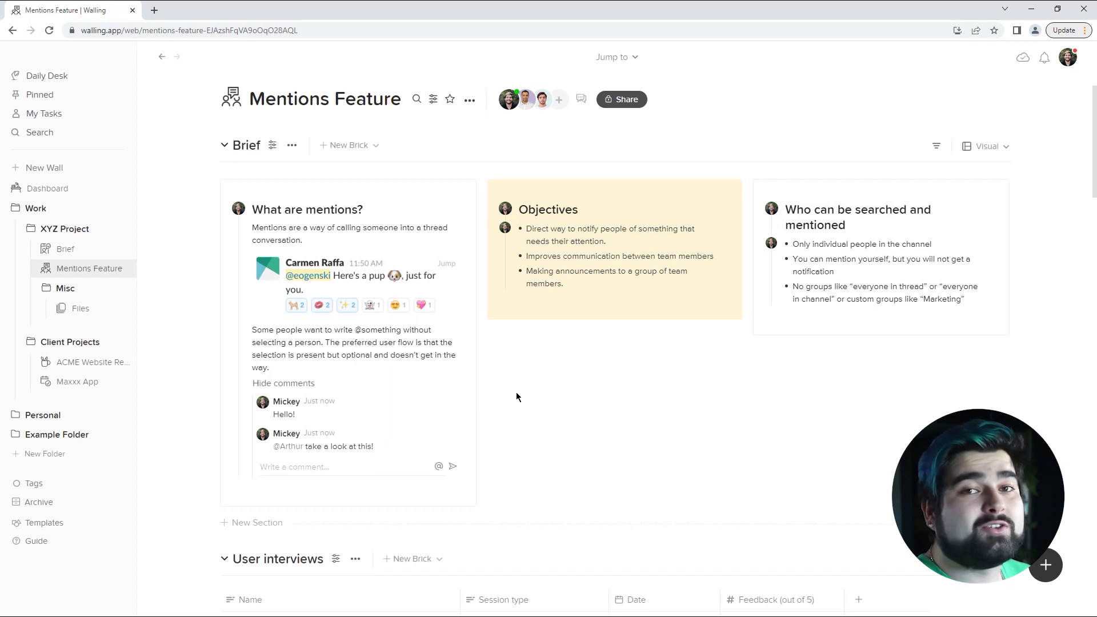
pyautogui.click(300, 387)
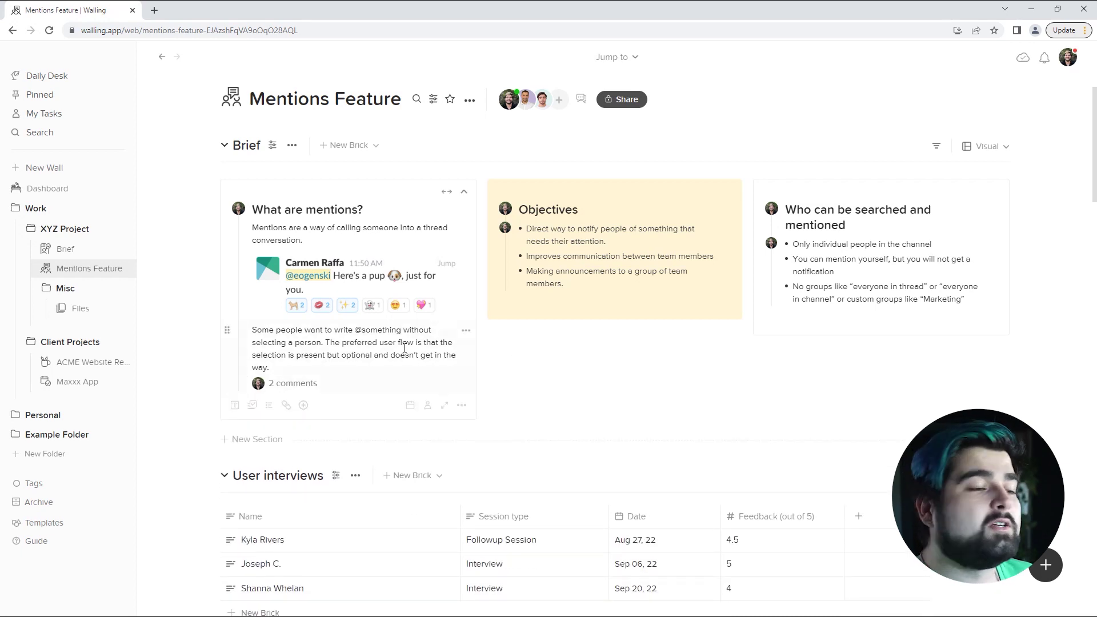
pyautogui.click(303, 387)
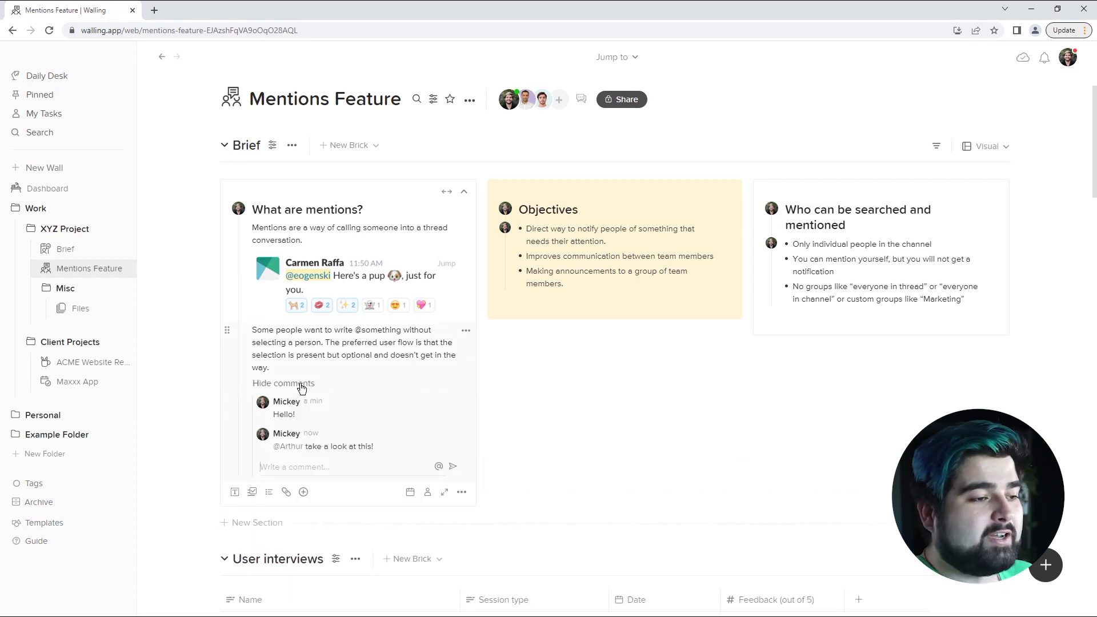
pyautogui.click(302, 387)
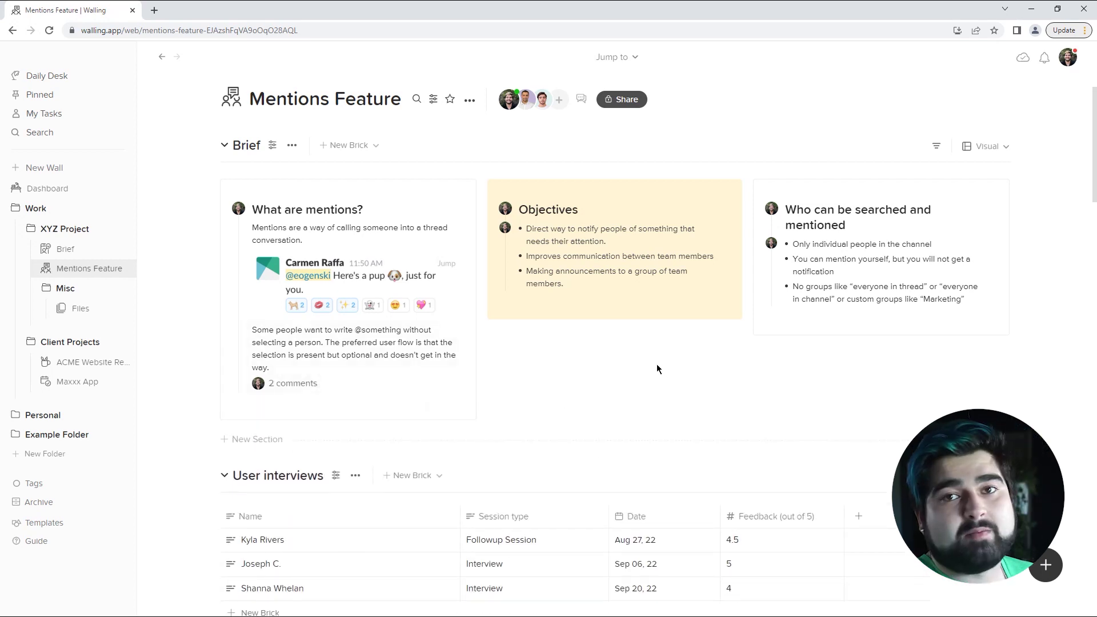
pyautogui.hotkey('alt', 'Left')
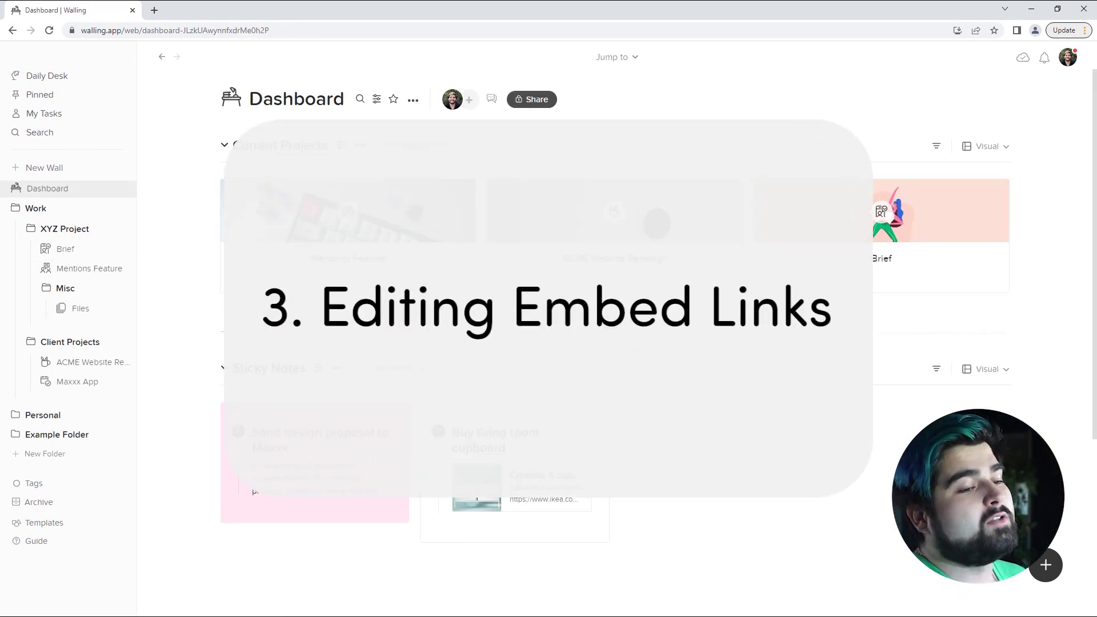
# - Retitle the cupboard note's link preview 'Cupboard', leaving its image unchanged
pyautogui.scroll(-2, 642, 423)
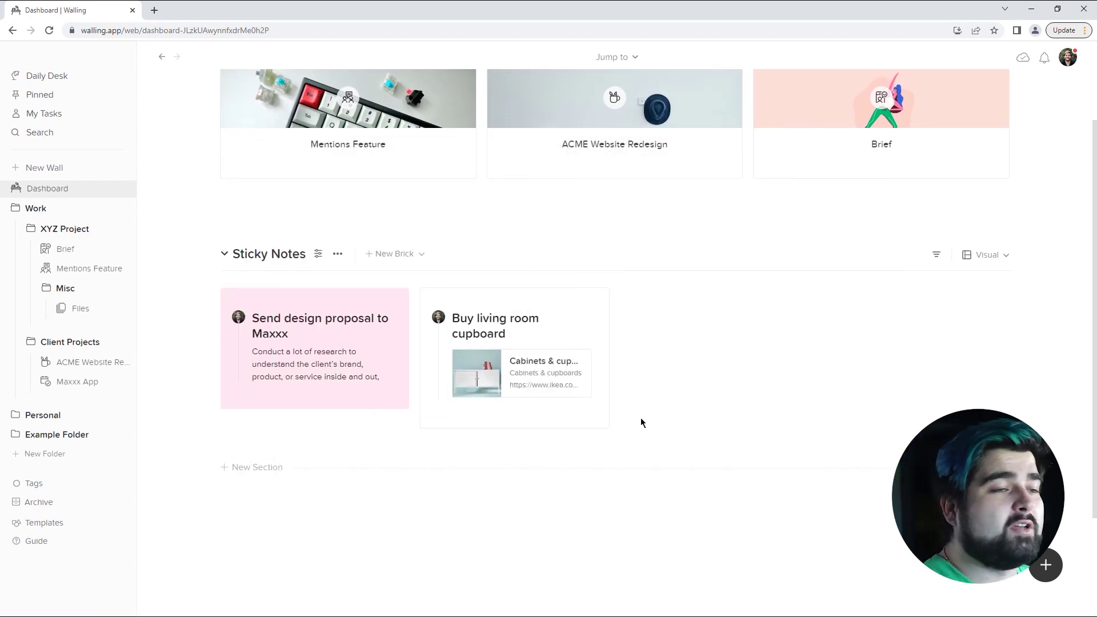
pyautogui.moveTo(601, 356)
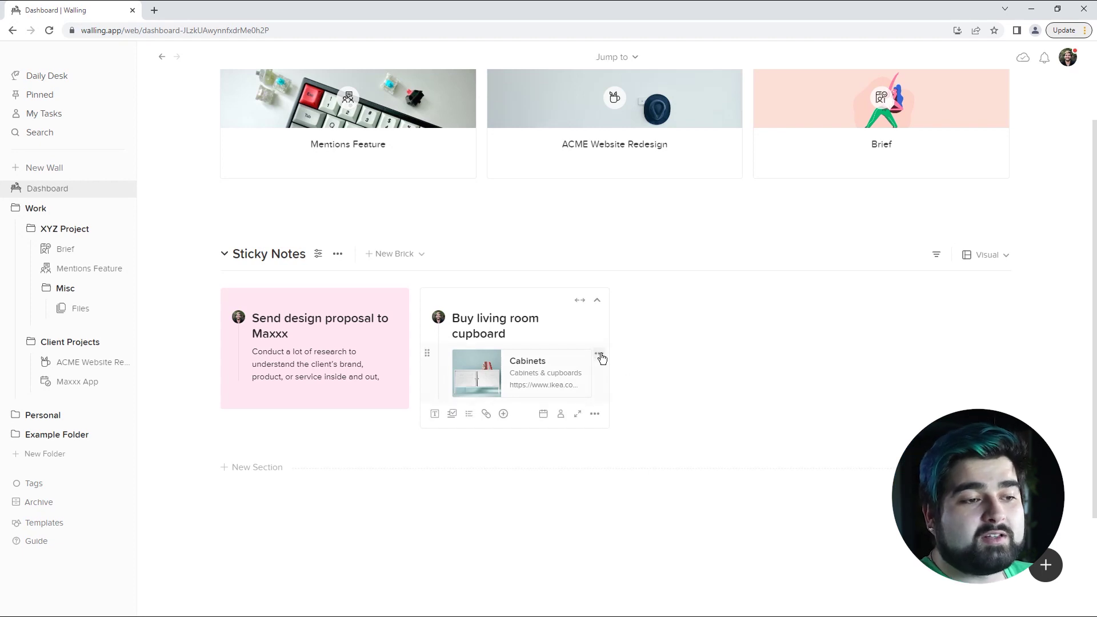
pyautogui.click(599, 355)
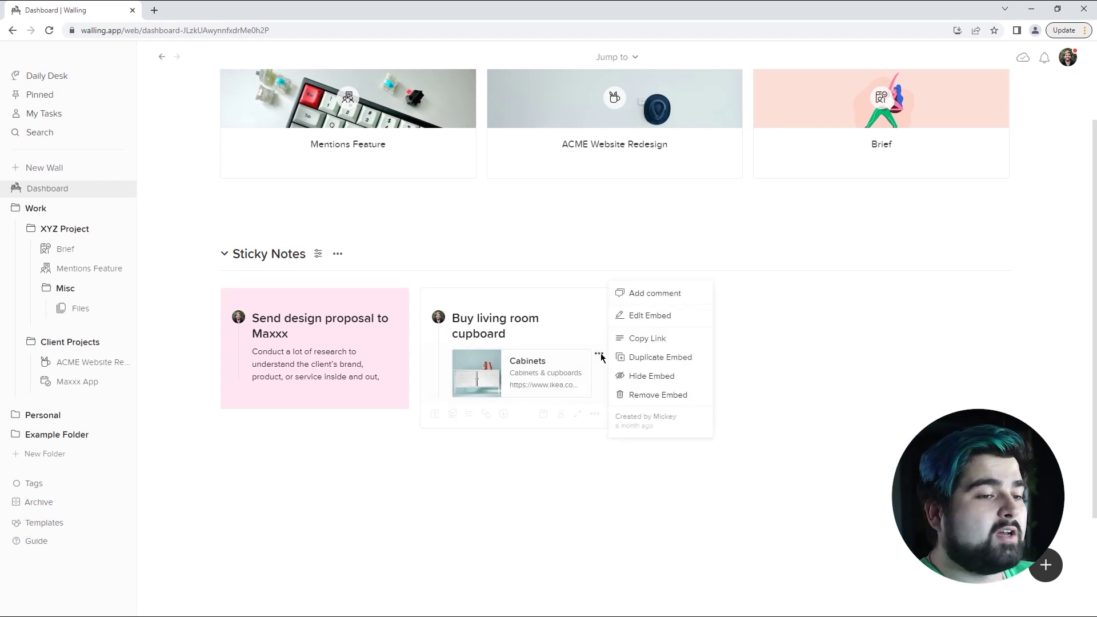
pyautogui.click(660, 322)
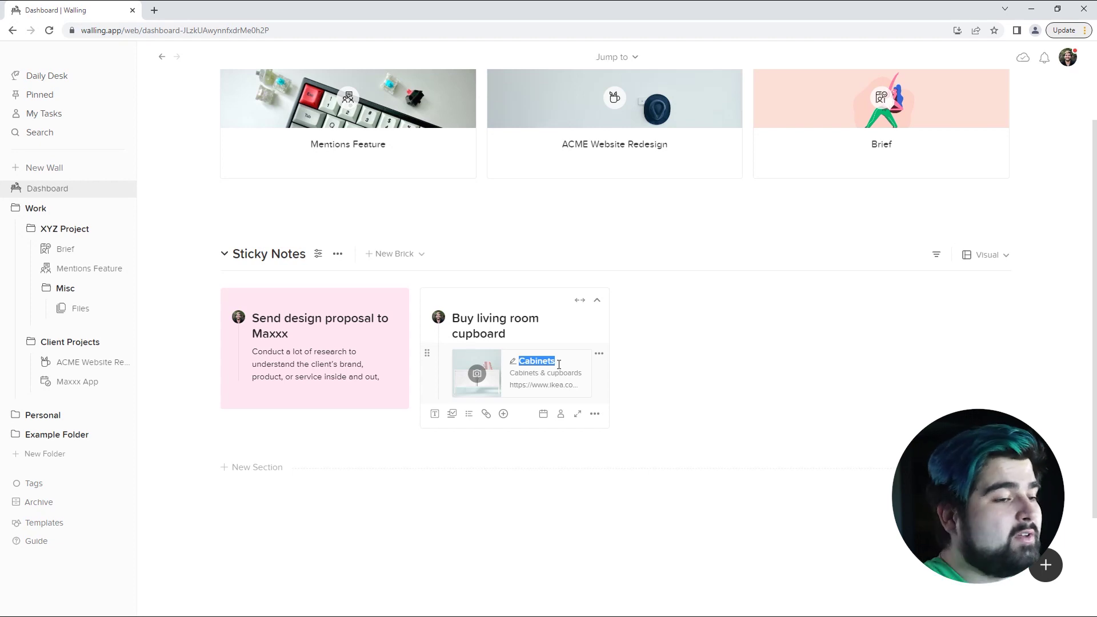
pyautogui.write('Cupboard')
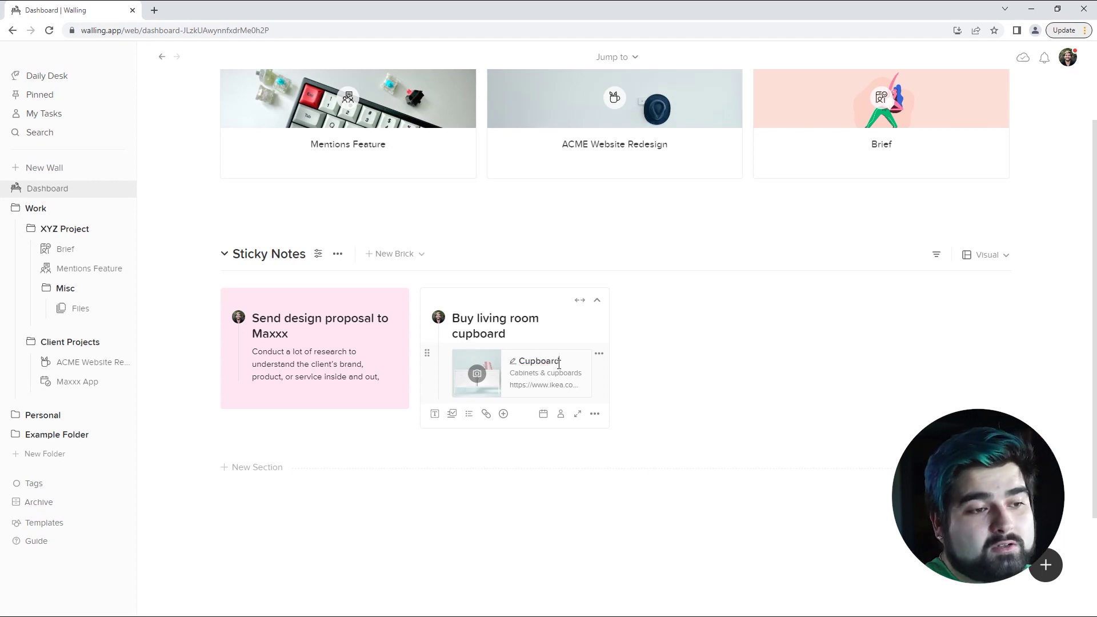
pyautogui.click(477, 374)
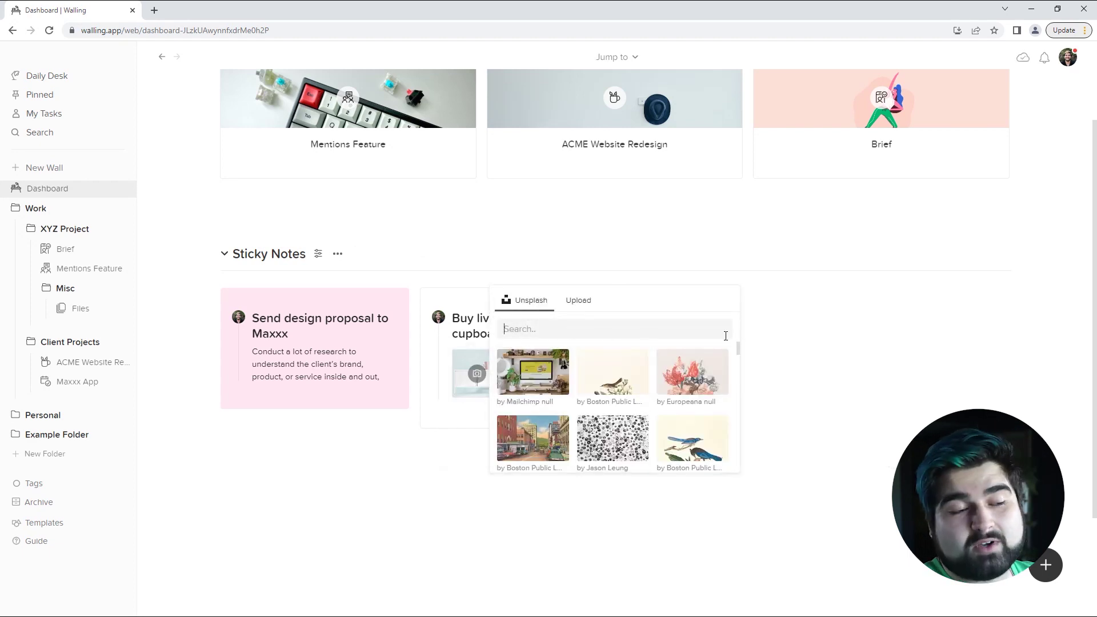
pyautogui.click(774, 356)
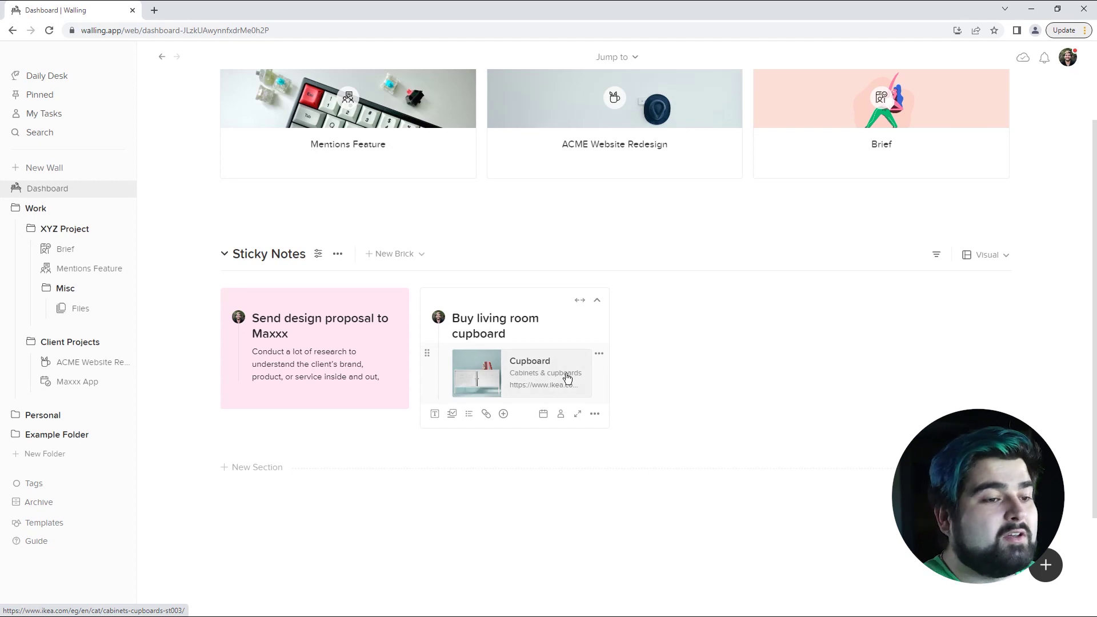
# - Delete the link preview's title
pyautogui.click(599, 353)
pyautogui.click(656, 317)
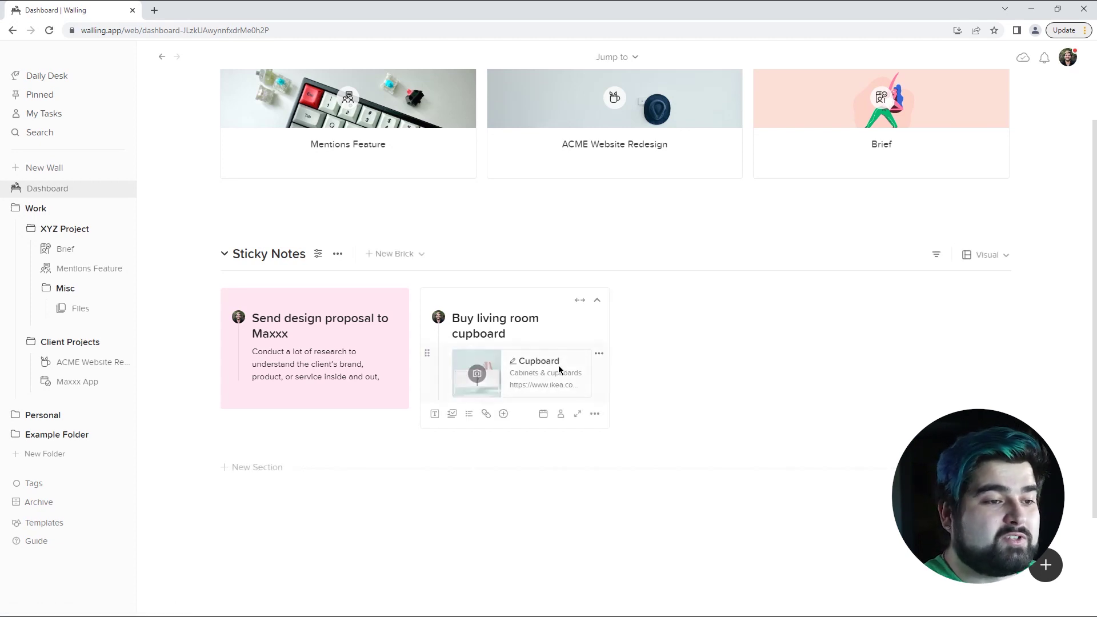
pyautogui.press('BackSpace')
pyautogui.press('BackSpace')
pyautogui.press('BackSpace')
pyautogui.press('BackSpace')
pyautogui.press('BackSpace')
pyautogui.press('BackSpace')
pyautogui.press('BackSpace')
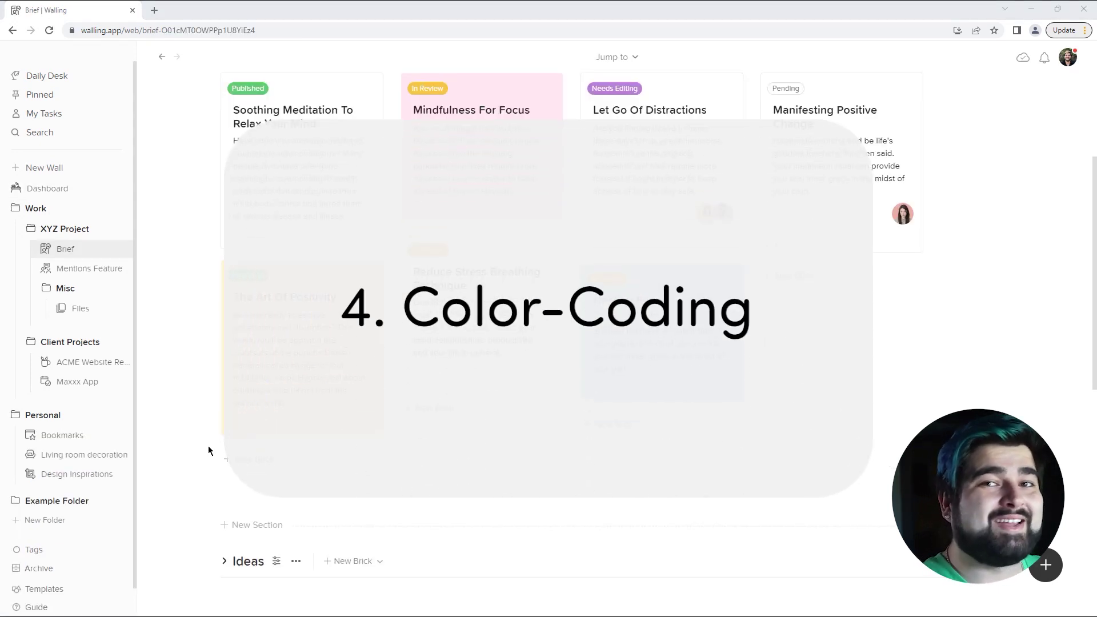
# - Tint the Reduce Stress Breathing Technique brick light blue
pyautogui.scroll(1, 207, 446)
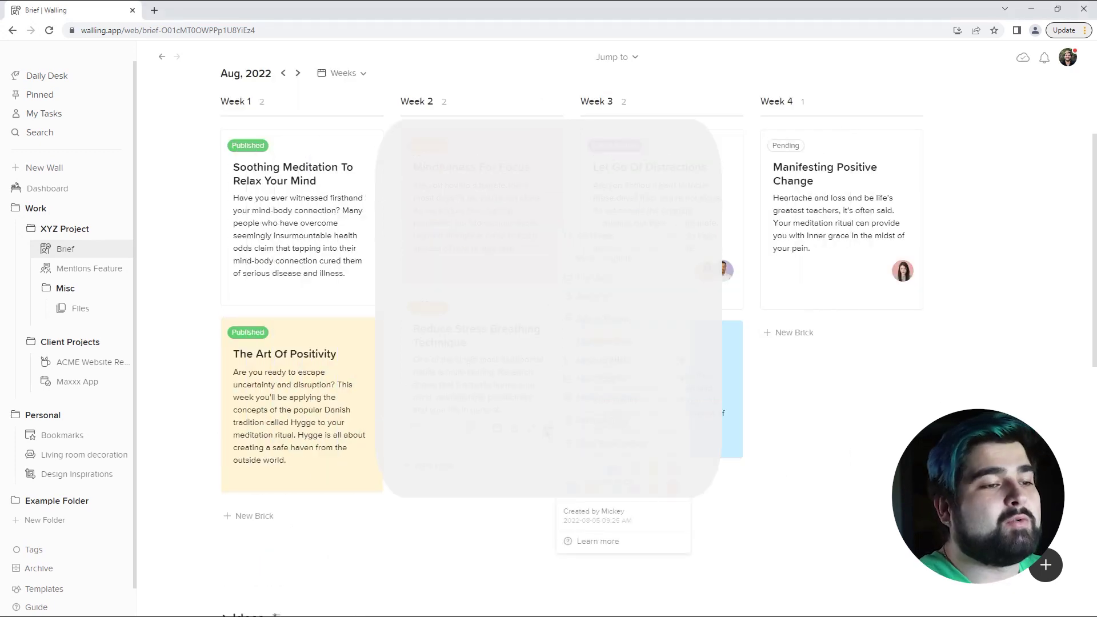
pyautogui.click(547, 428)
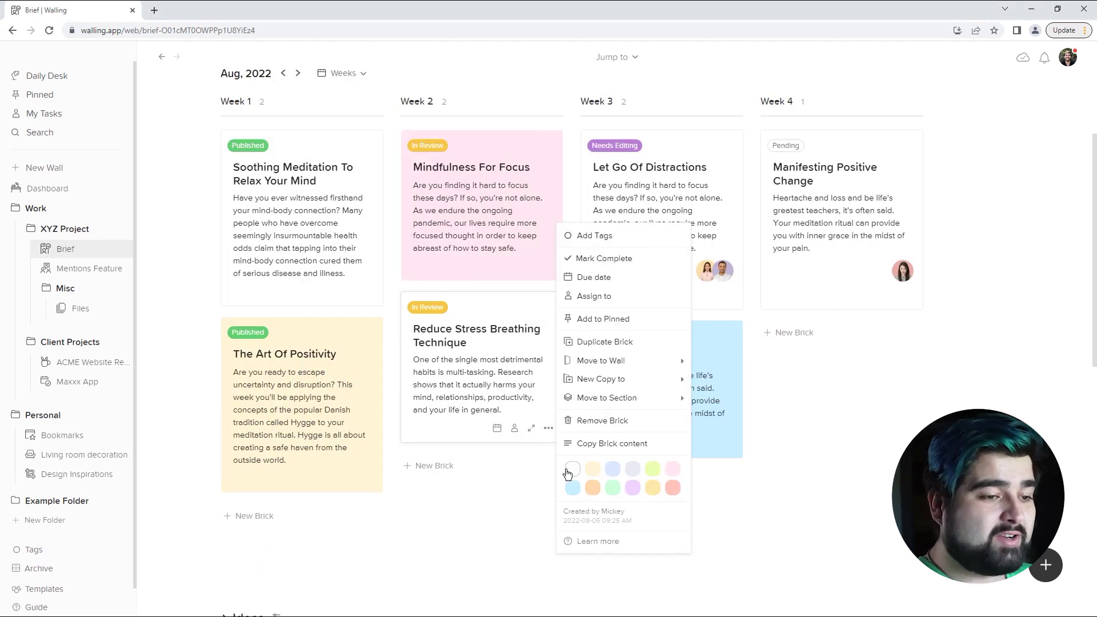
pyautogui.click(612, 469)
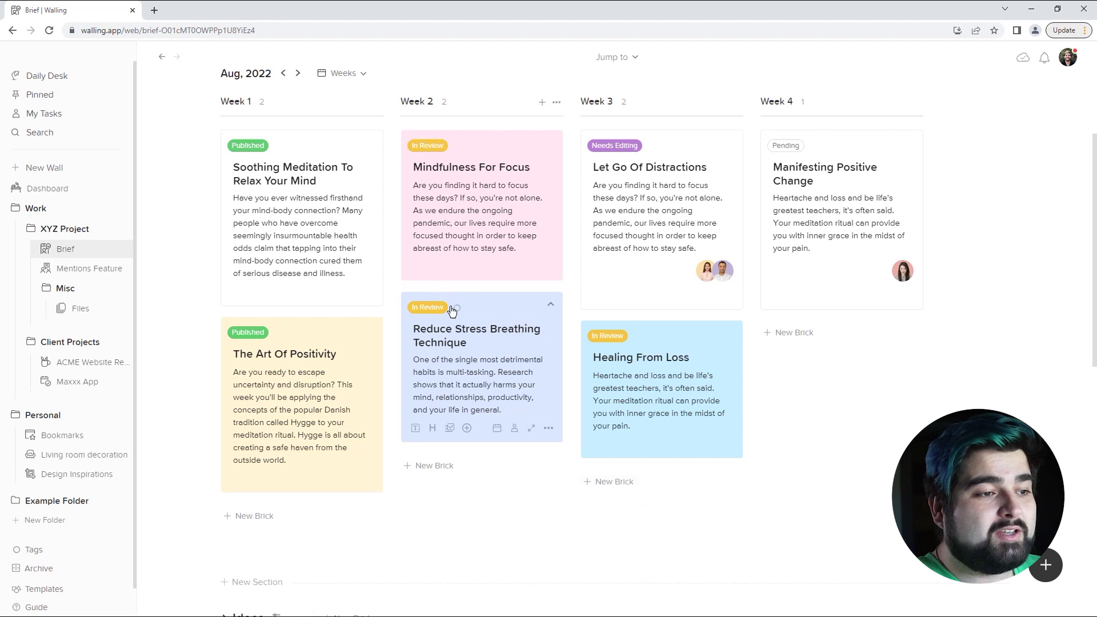
# - Add a purple 'New' tag to the brick
pyautogui.click(460, 309)
pyautogui.write('New')
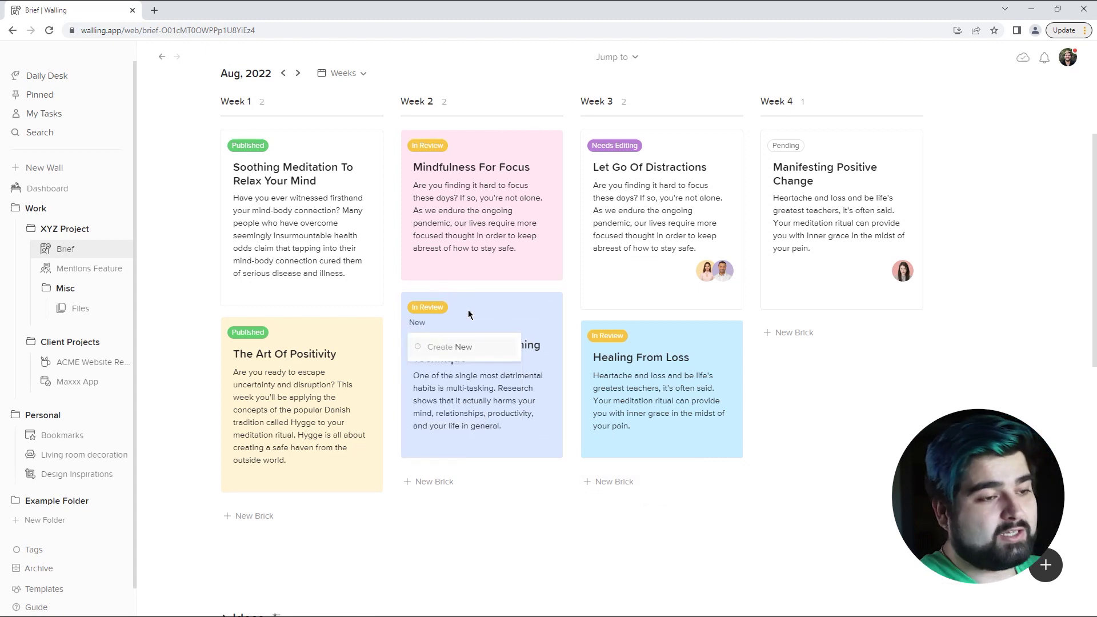
pyautogui.press('Return')
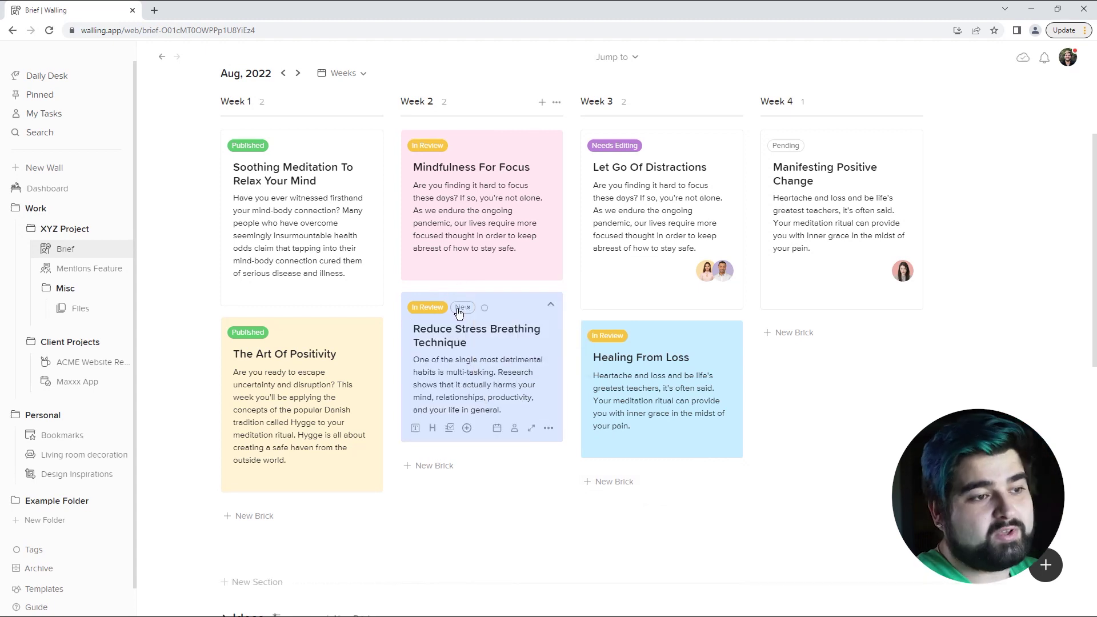
pyautogui.click(462, 307)
pyautogui.click(551, 326)
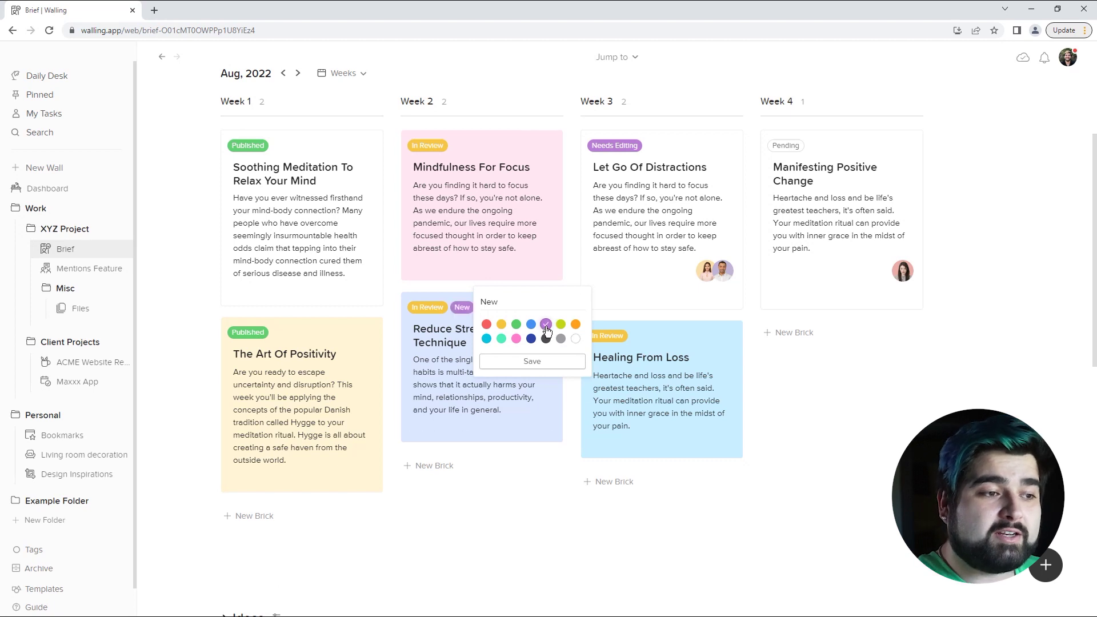
pyautogui.click(432, 324)
# - Change the In Review tag colour to pink
pyautogui.click(422, 308)
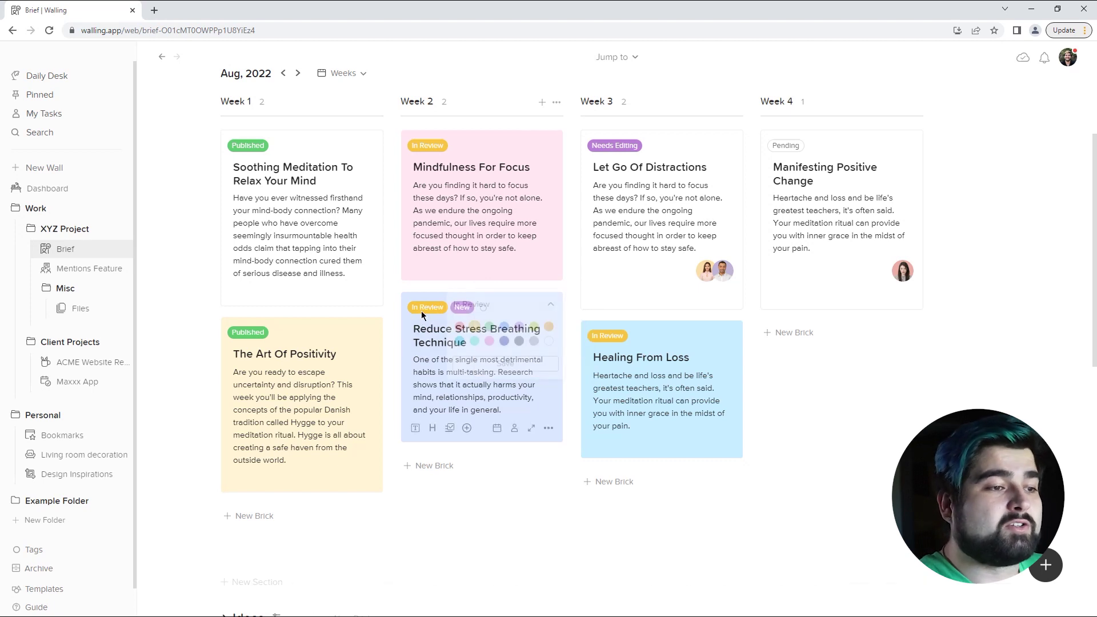
pyautogui.click(489, 341)
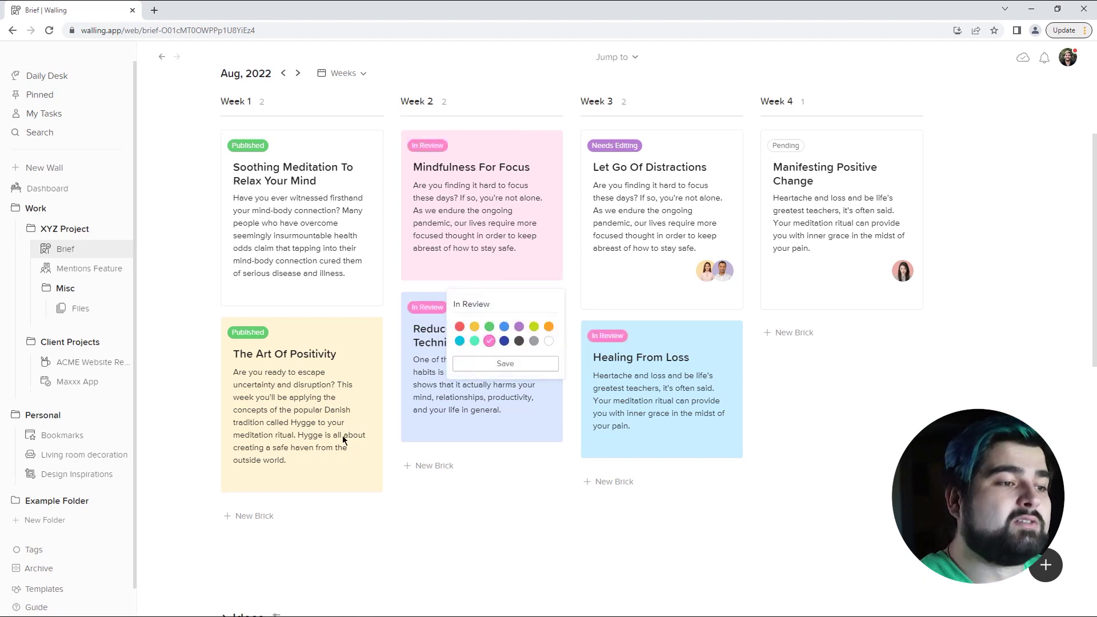
pyautogui.click(345, 440)
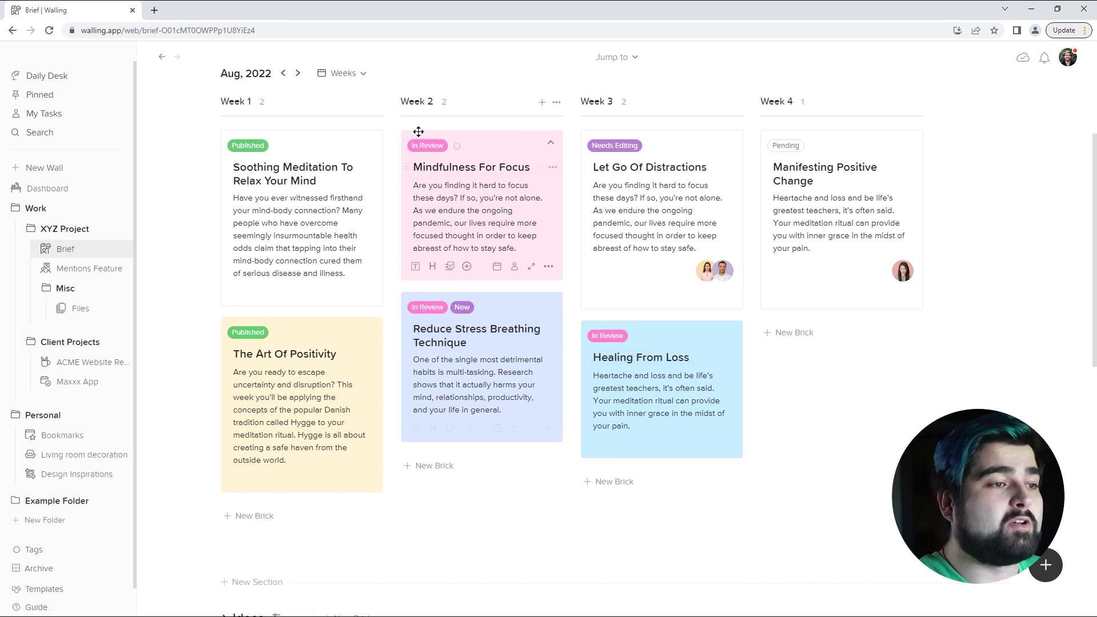
# - Colour the Week 1 column purple
pyautogui.scroll(2, 411, 172)
pyautogui.click(376, 216)
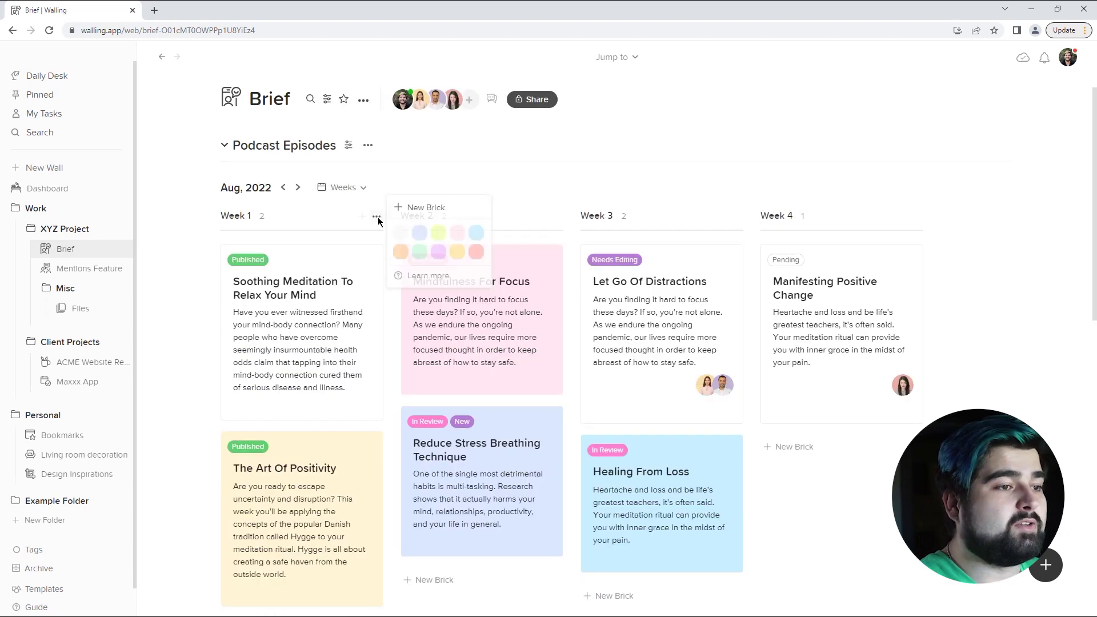
pyautogui.click(437, 253)
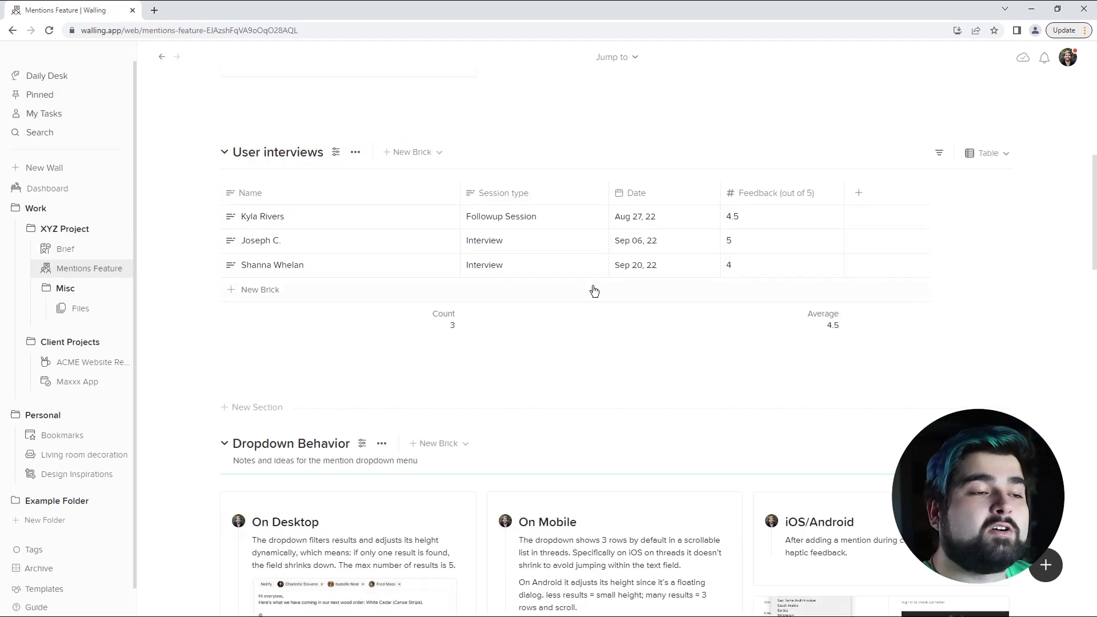
# - Tint the Session type column lavender and the first interview row pink
pyautogui.click(597, 194)
pyautogui.click(646, 312)
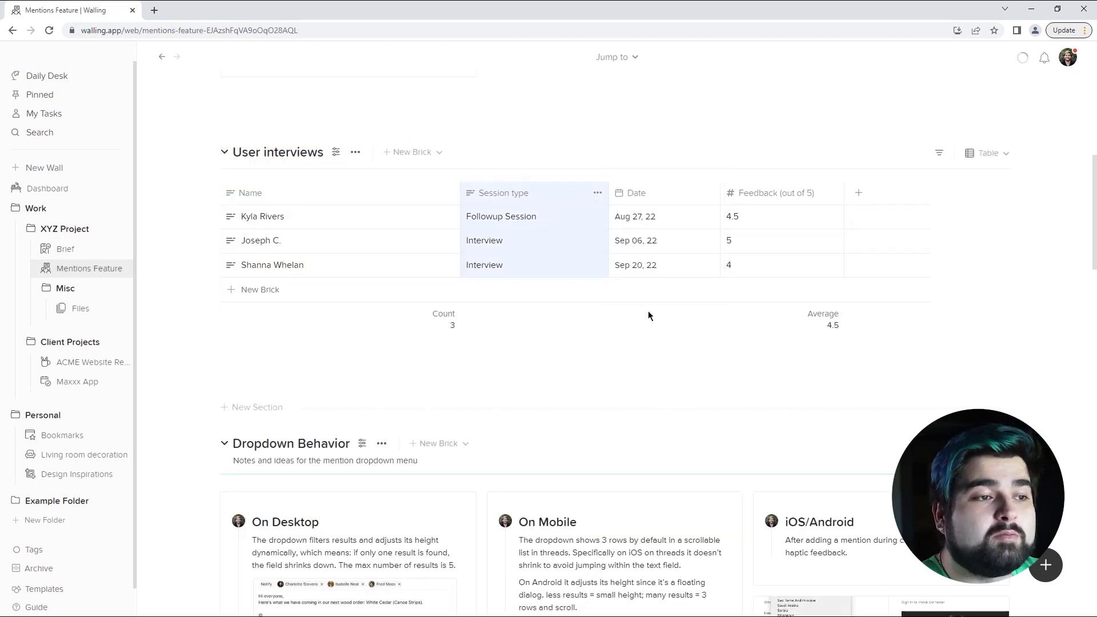
pyautogui.click(445, 217)
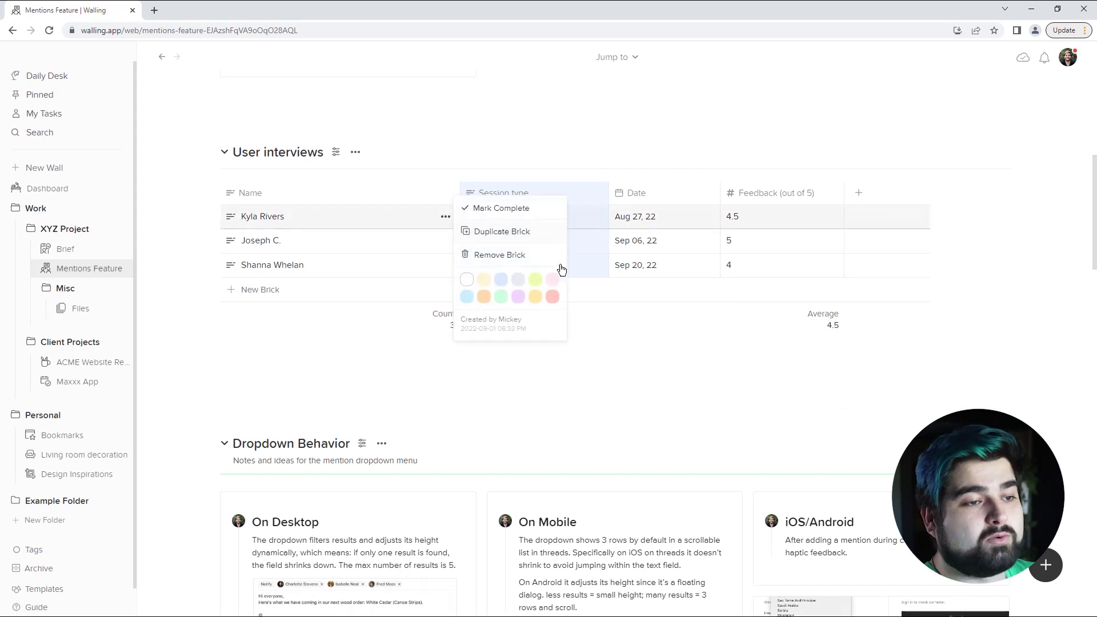
pyautogui.click(551, 295)
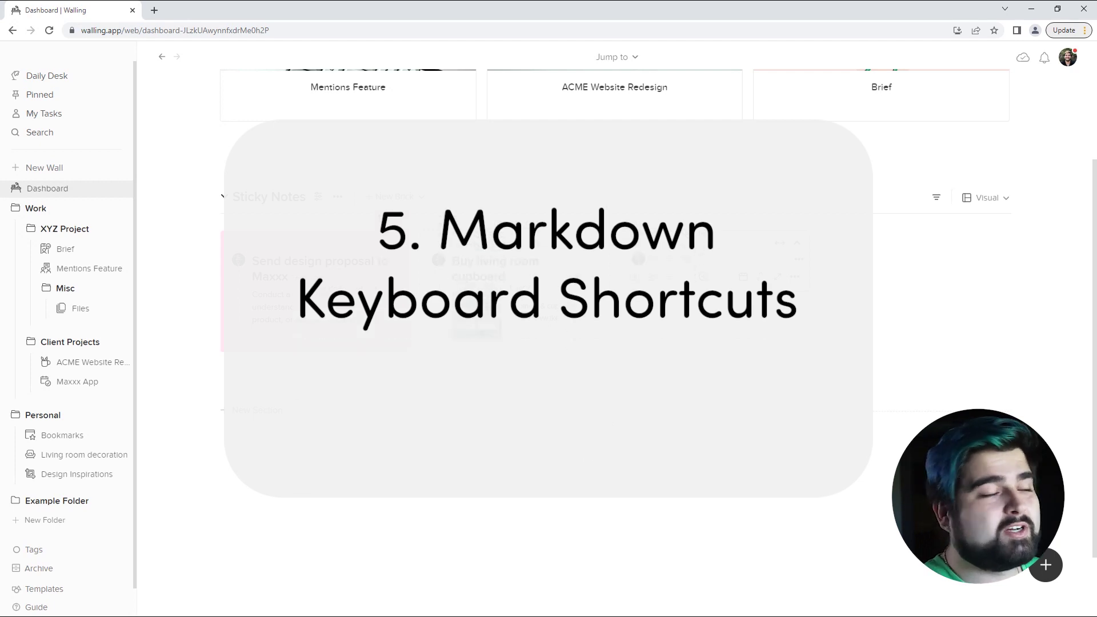
# - Add 'Heading 1' and 'Heading 2' headings to the sticky note
pyautogui.write('#')
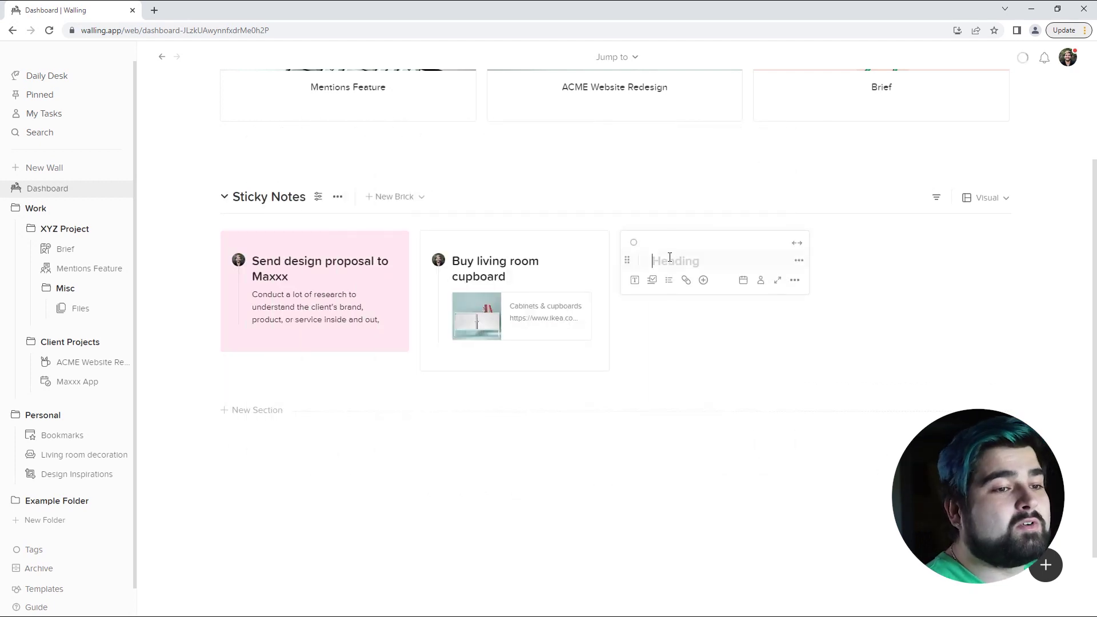
pyautogui.write(' Heading ')
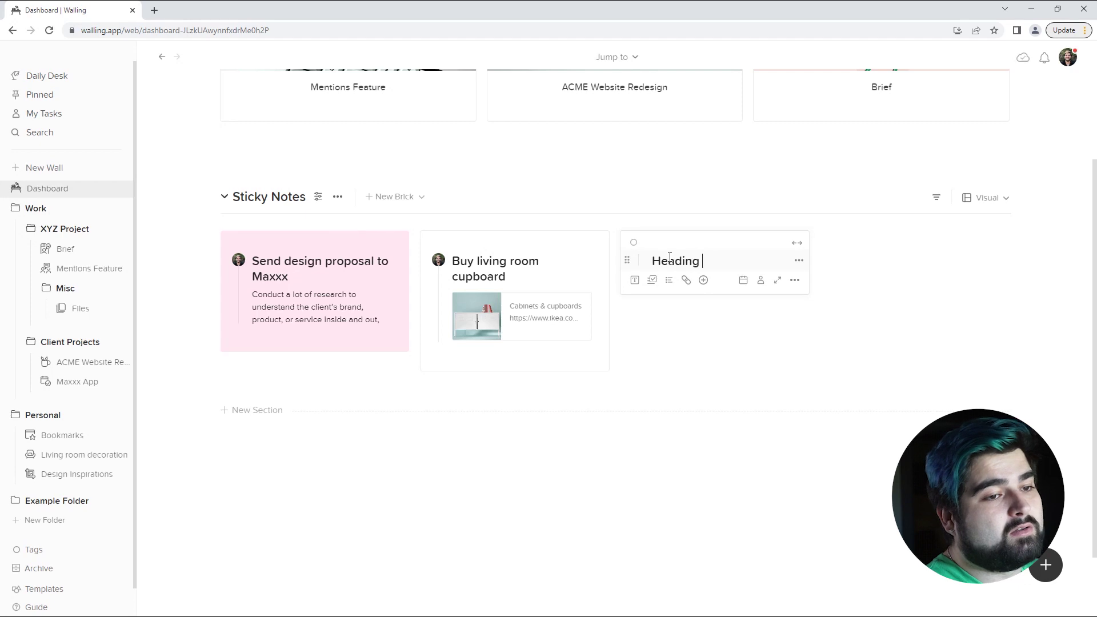
pyautogui.write('1')
pyautogui.press('Return')
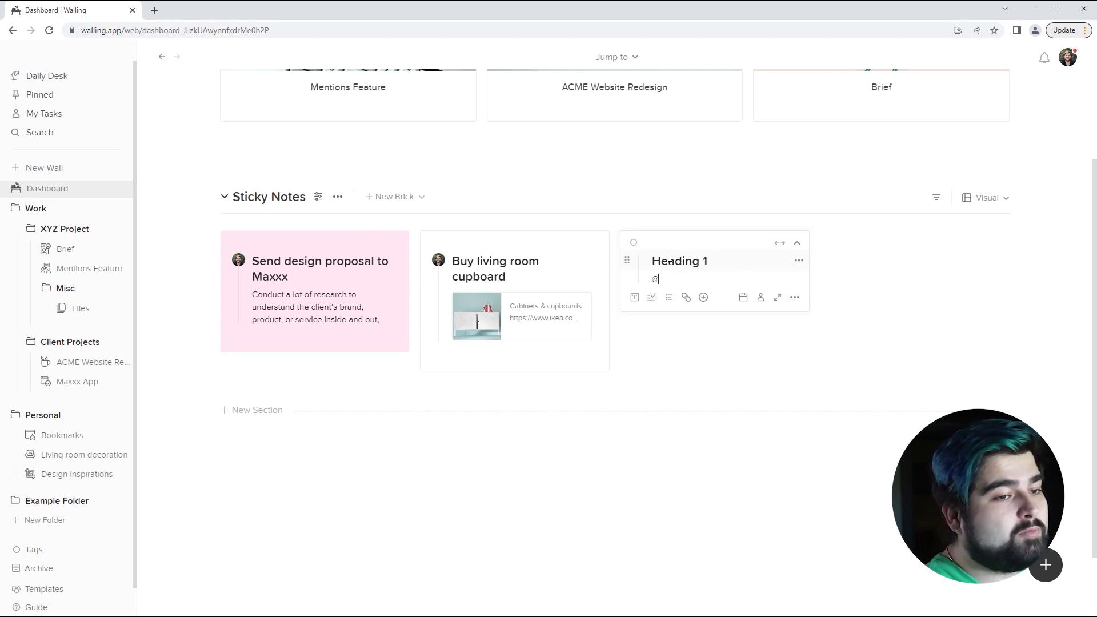
pyautogui.press('BackSpace')
pyautogui.write('Heading ')
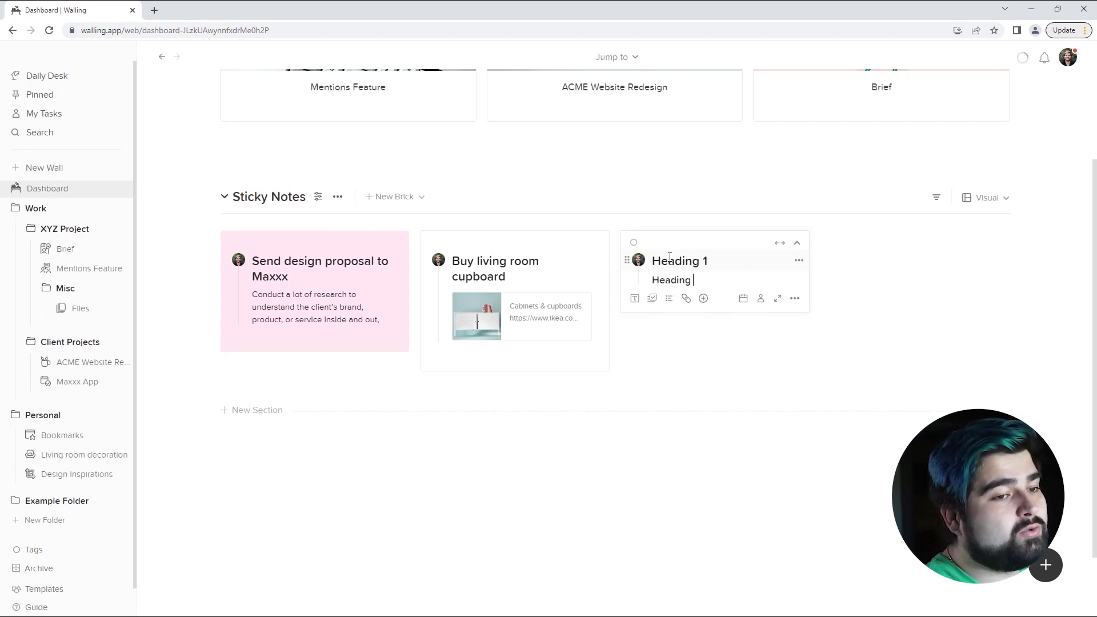
pyautogui.write('2')
pyautogui.press('Return')
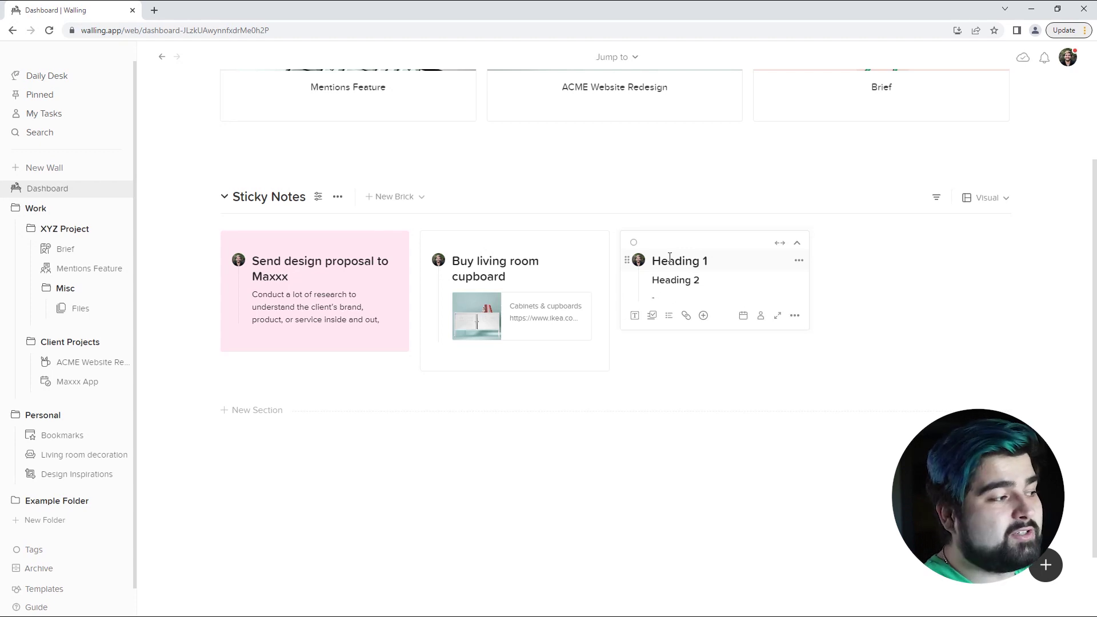
pyautogui.write('-')
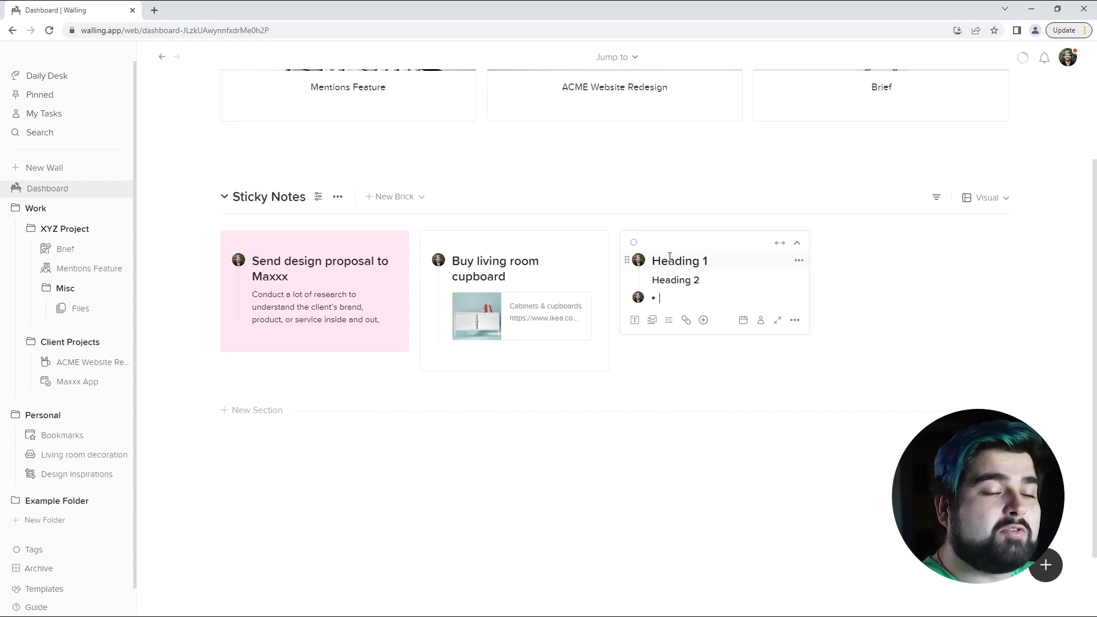
pyautogui.press('BackSpace')
pyautogui.write('-')
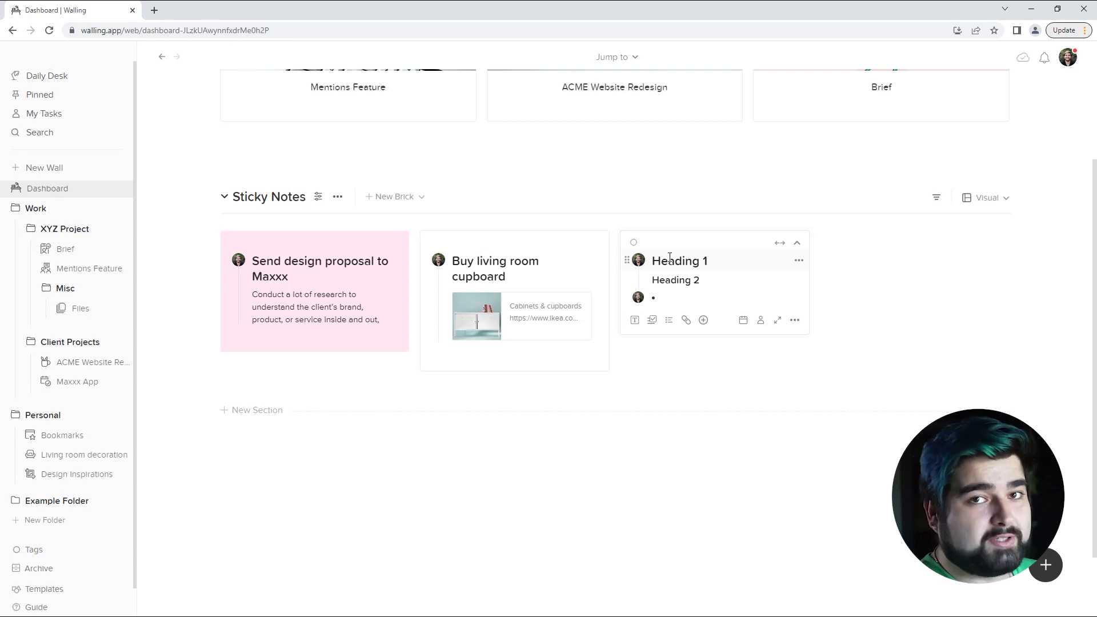
pyautogui.press('BackSpace')
# - Add a two-item numbered list ('Numbered', 'numbered list') followed by checkboxes
pyautogui.write('1. ')
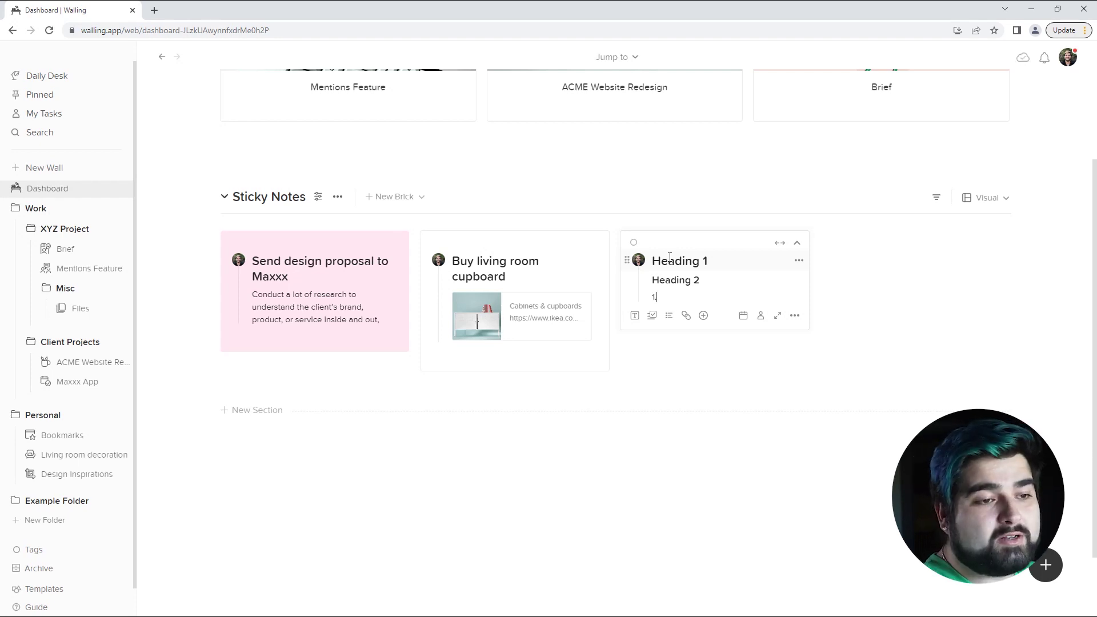
pyautogui.write('Numbered list')
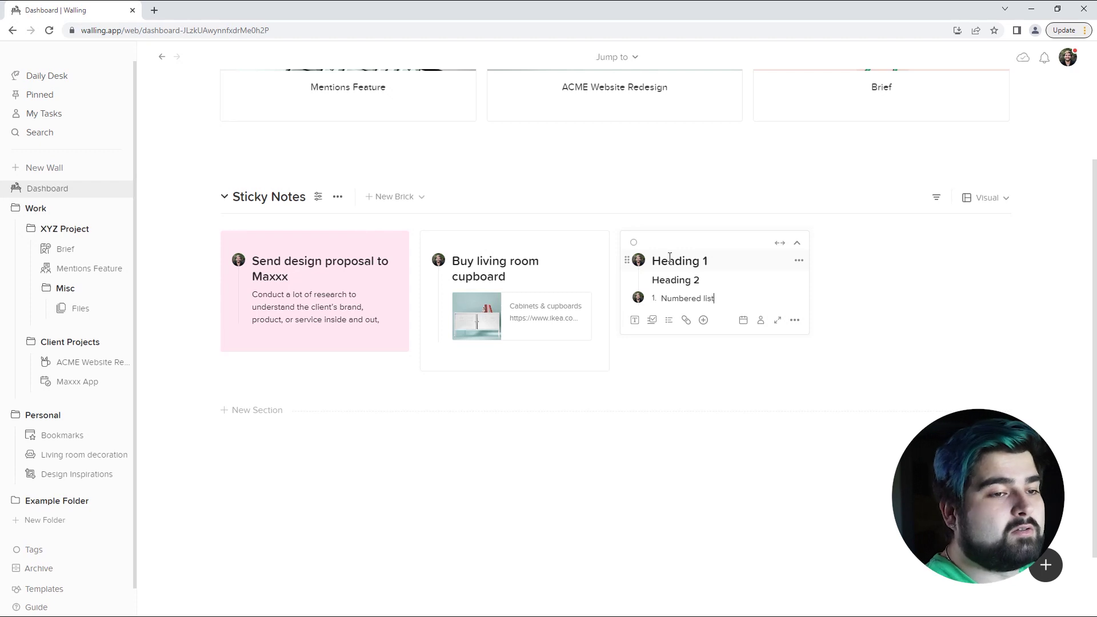
pyautogui.press('Return')
pyautogui.write('numbered ')
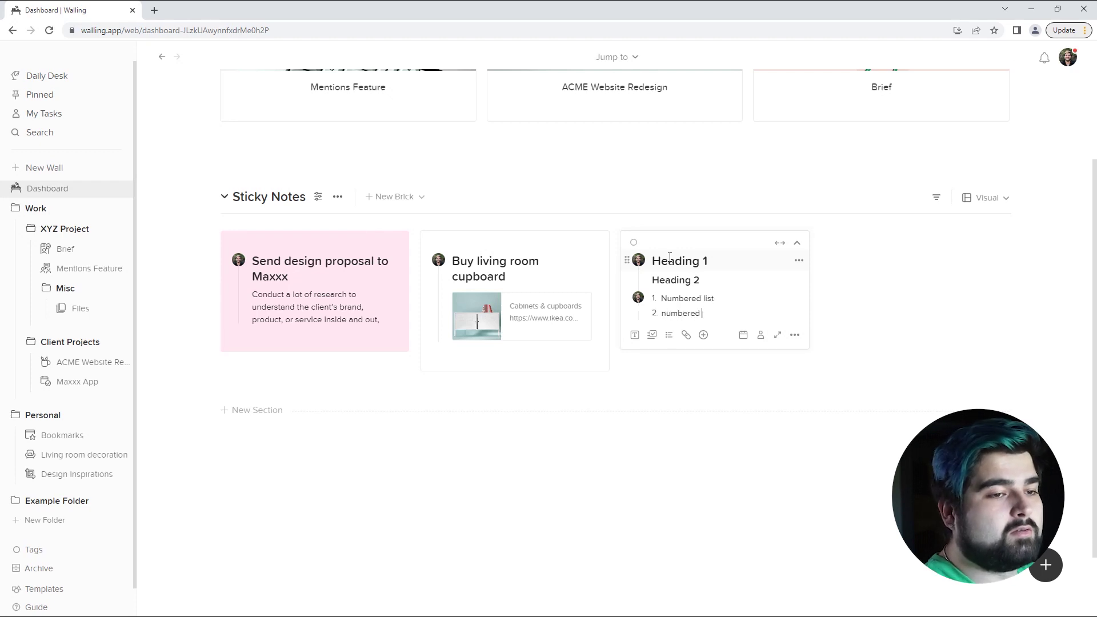
pyautogui.write('list')
pyautogui.press('Return')
pyautogui.write('[]')
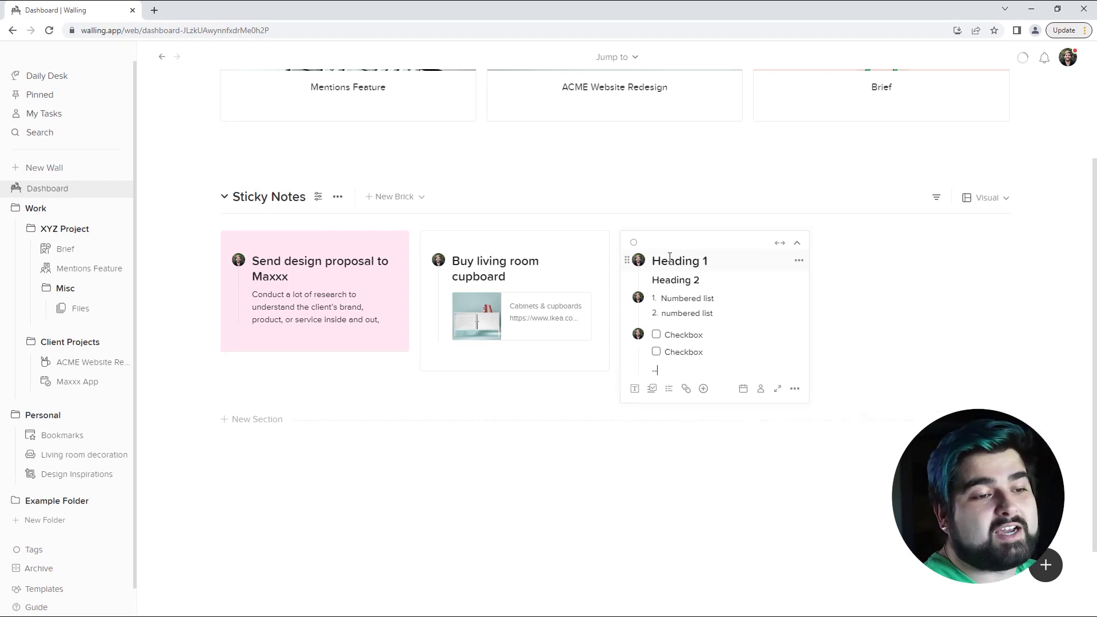
pyautogui.press('Return')
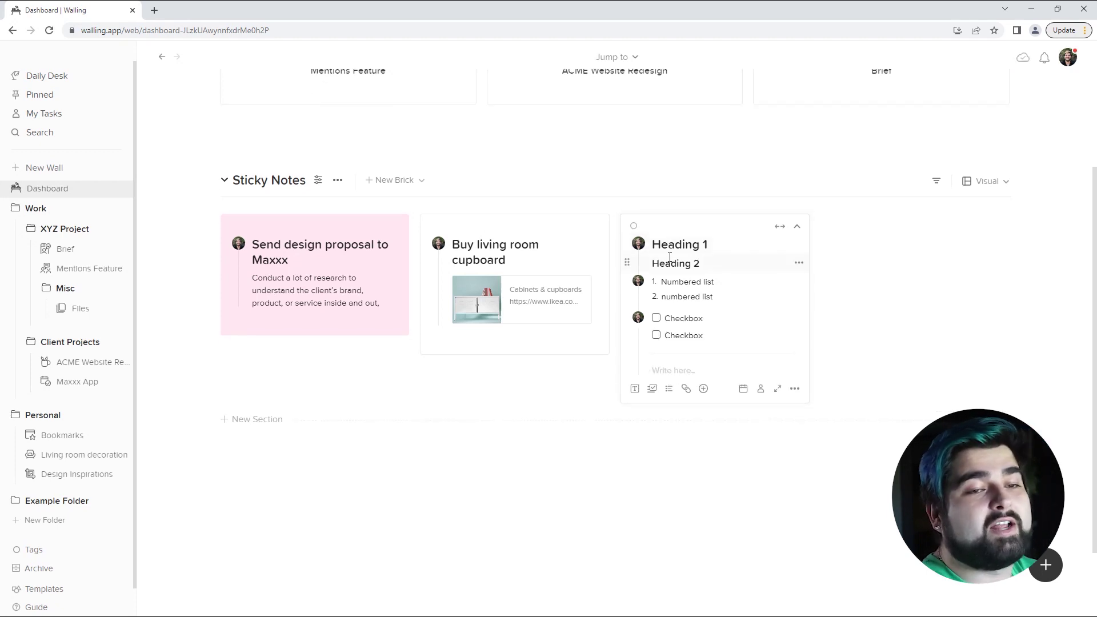
# - Add a quote block and start a code block with ```
pyautogui.click(669, 371)
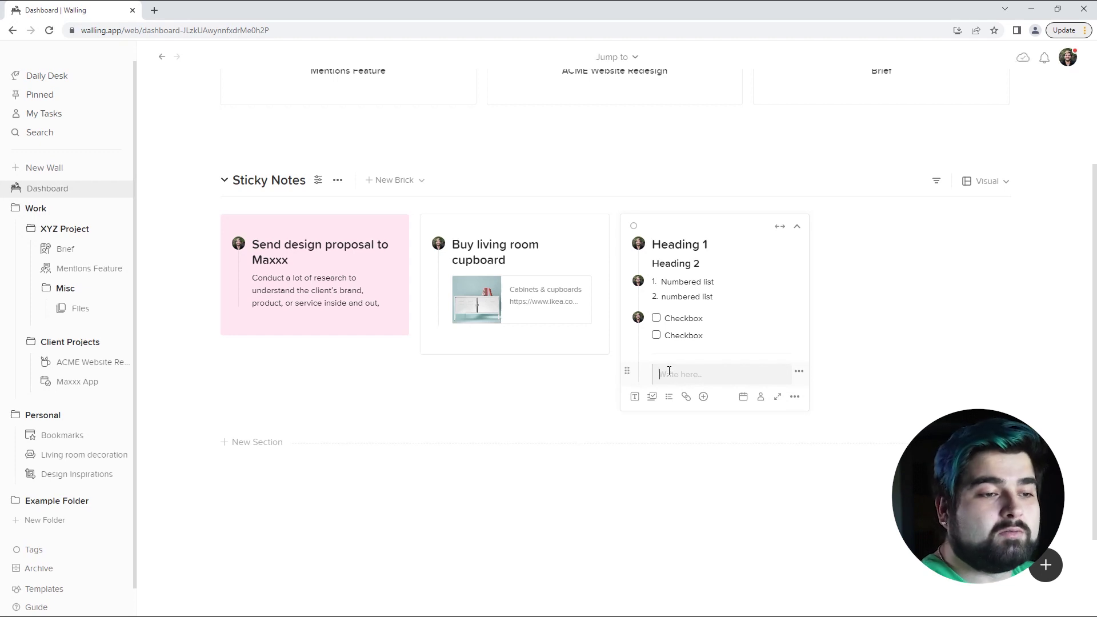
pyautogui.write('quote block')
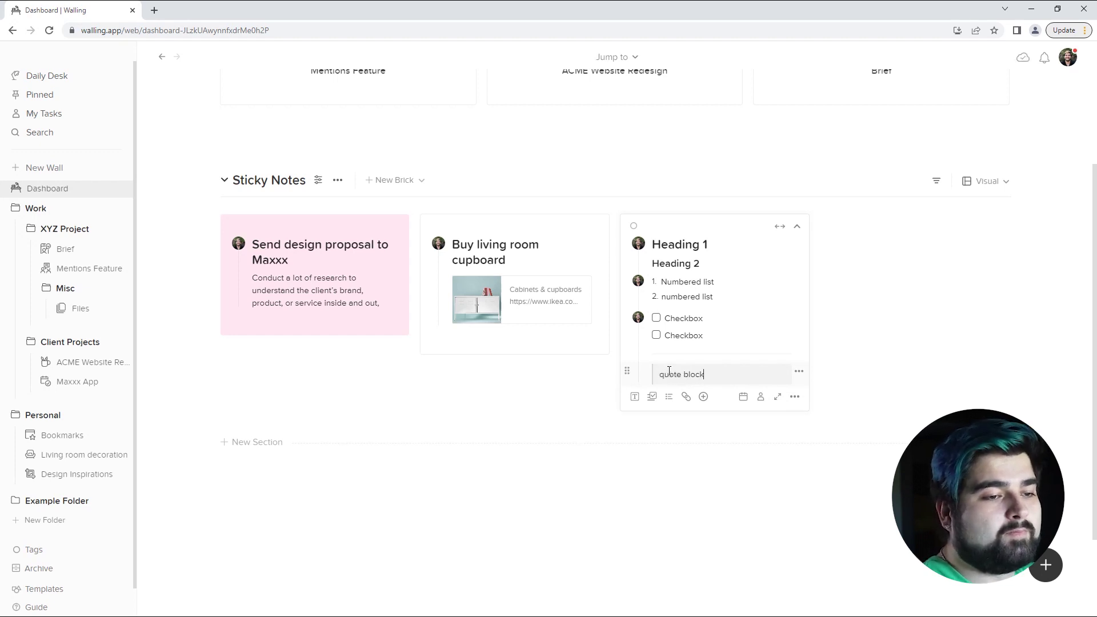
pyautogui.press('Return')
pyautogui.write('```')
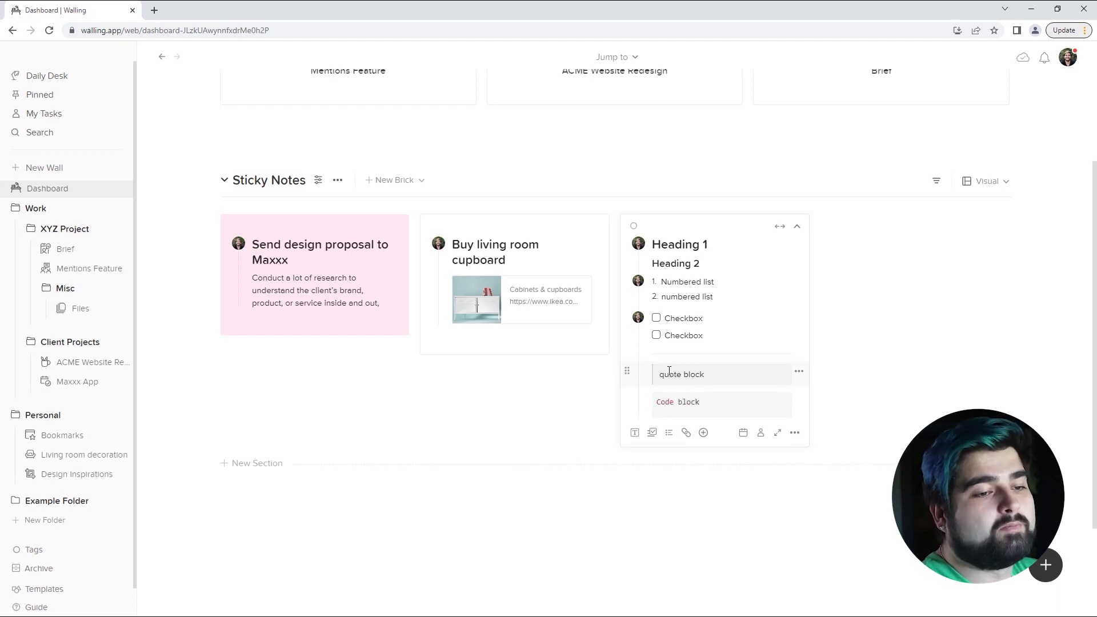
pyautogui.scroll(-1, 899, 303)
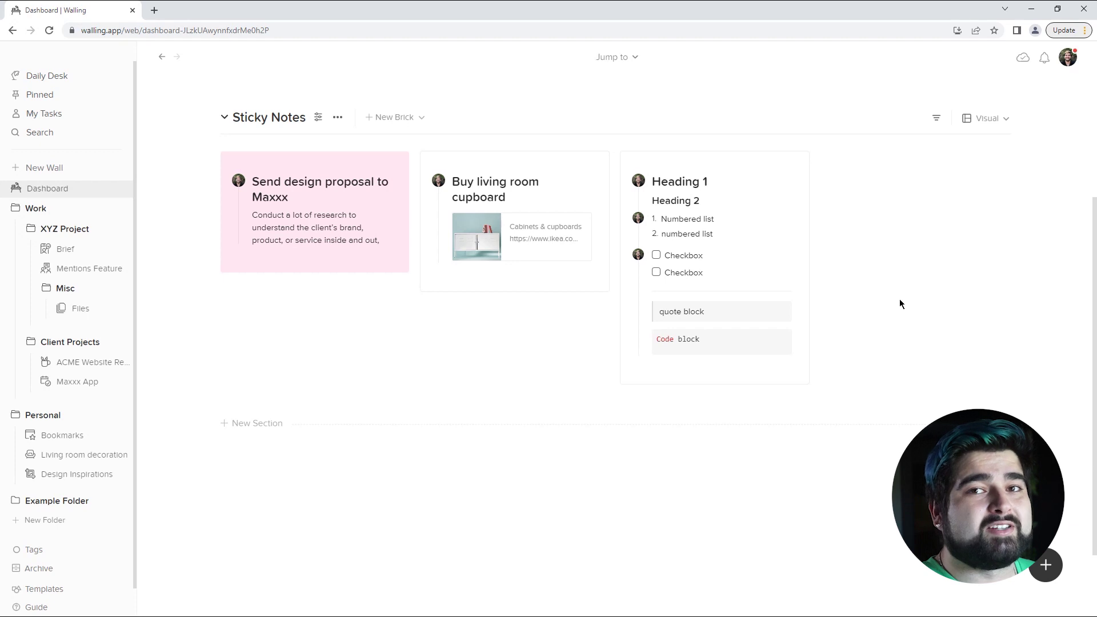
# - Open and close the sticky note's list of insertable blocks
pyautogui.moveTo(703, 370)
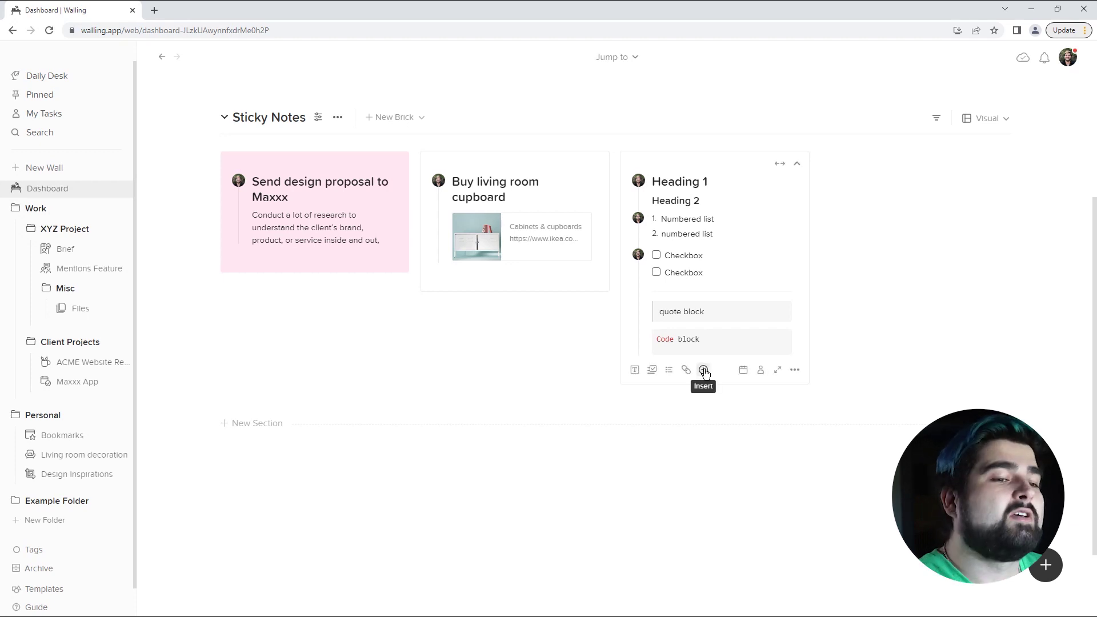
pyautogui.click(703, 370)
pyautogui.click(615, 461)
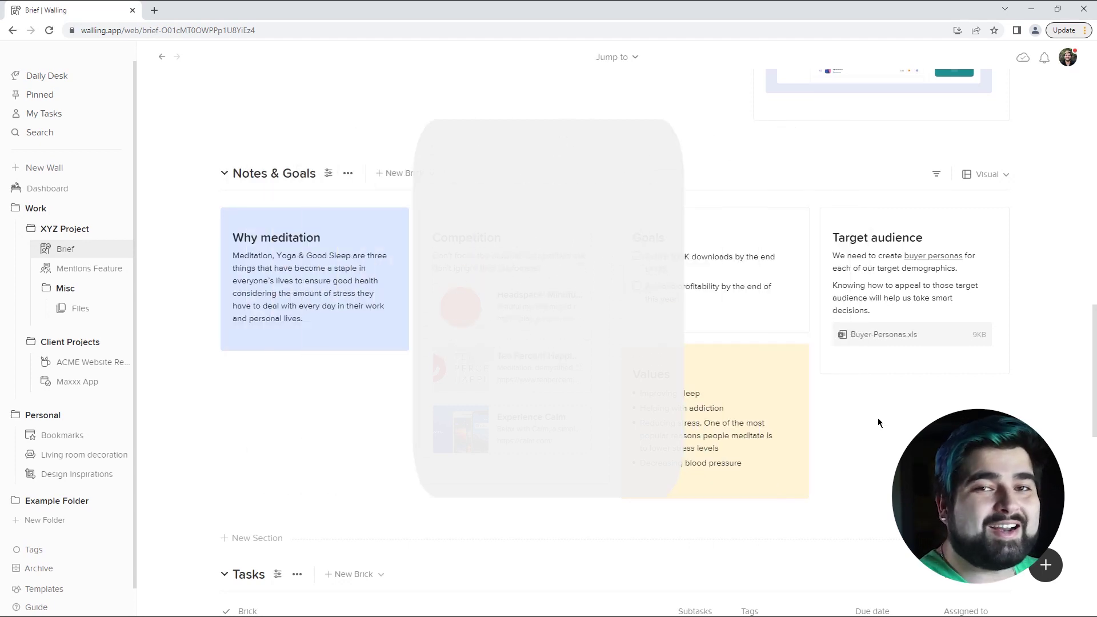
# - Write 'Add your note here.' as a note under the 100K downloads goal
pyautogui.moveTo(710, 286)
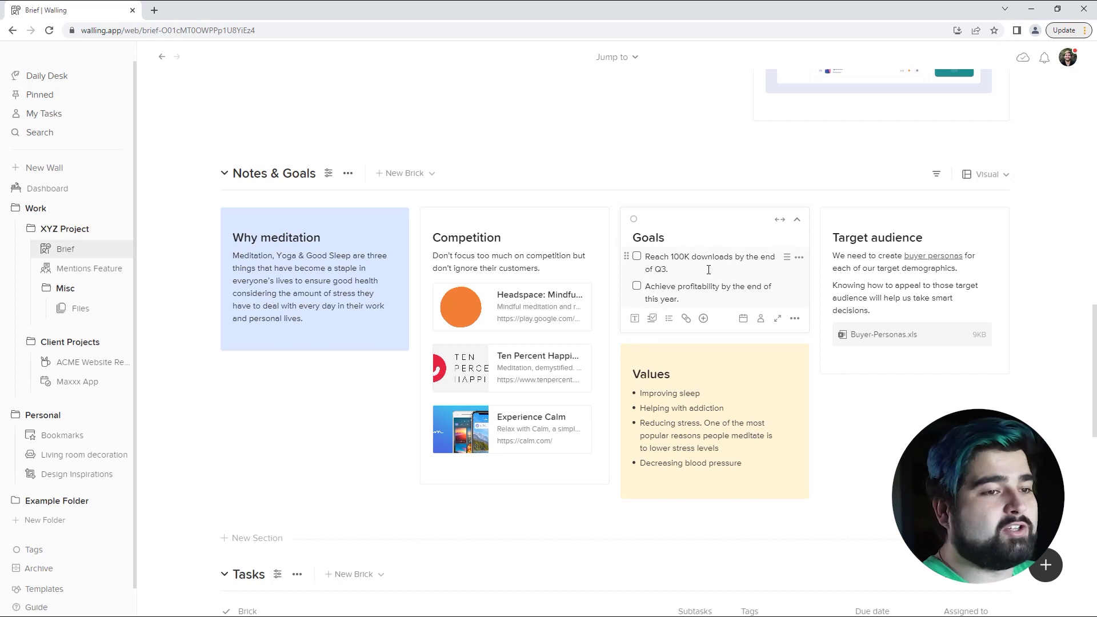
pyautogui.click(709, 270)
pyautogui.write('Add y')
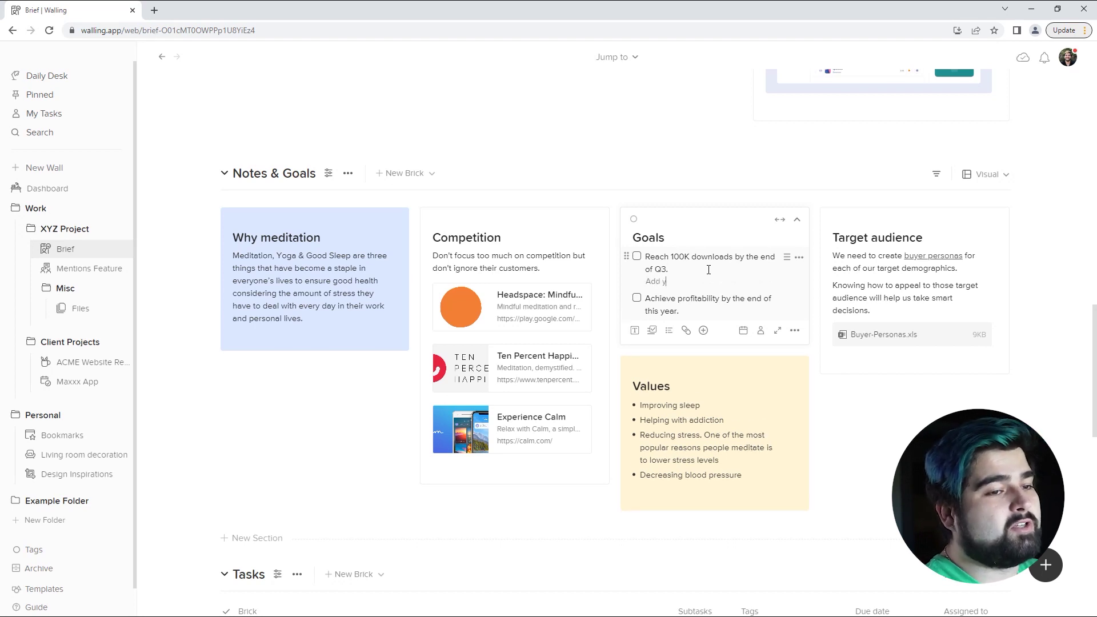
pyautogui.write('our note here.')
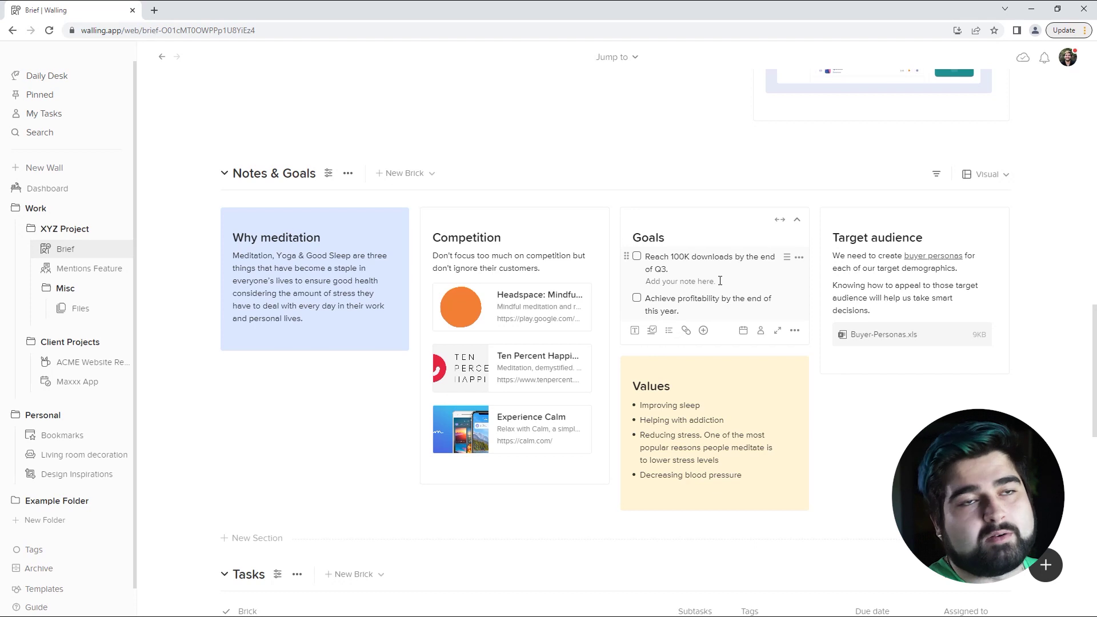
pyautogui.scroll(-1, 937, 393)
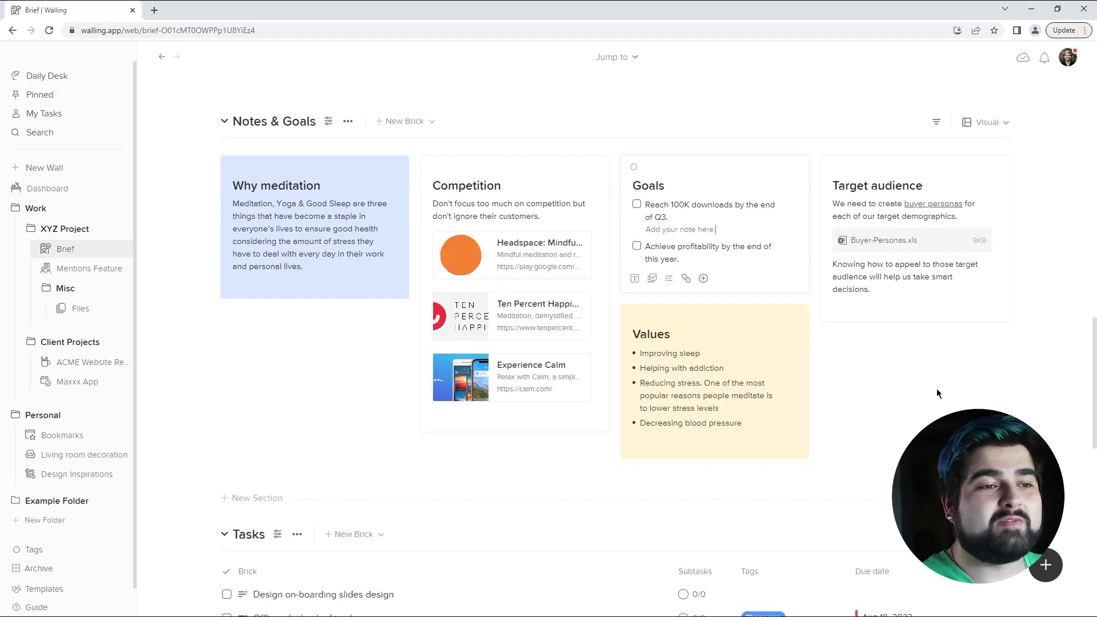